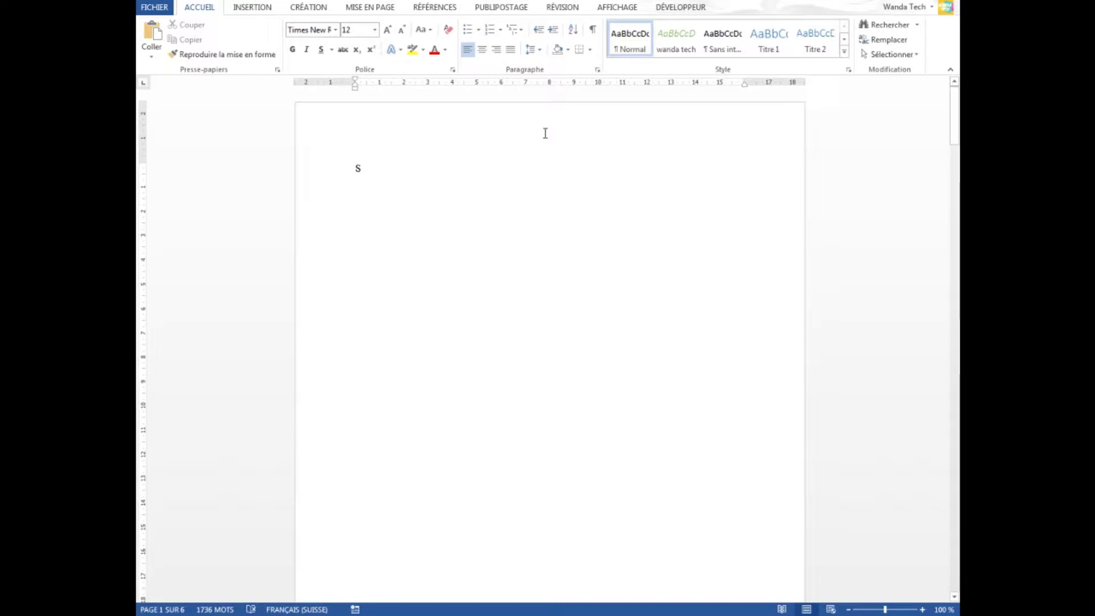
Step: Enter the title SOMMAIRE on the first page and TABLE DES MATIERES on the blank last page
text(MM)
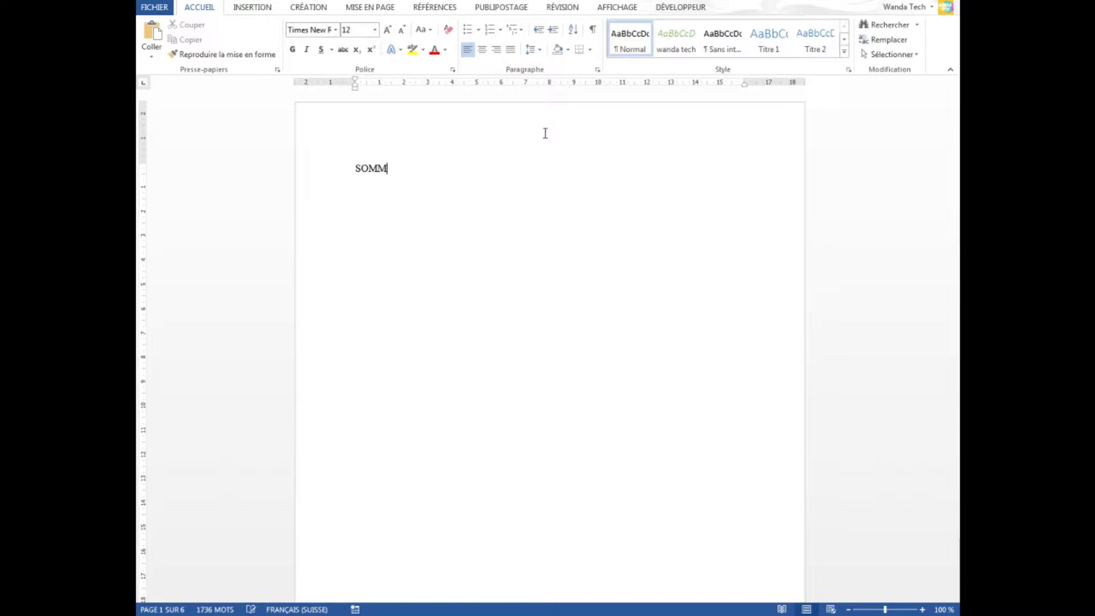
text(AIRE)
scroll(853, 179, down, 3)
drag(954, 132, 950, 500)
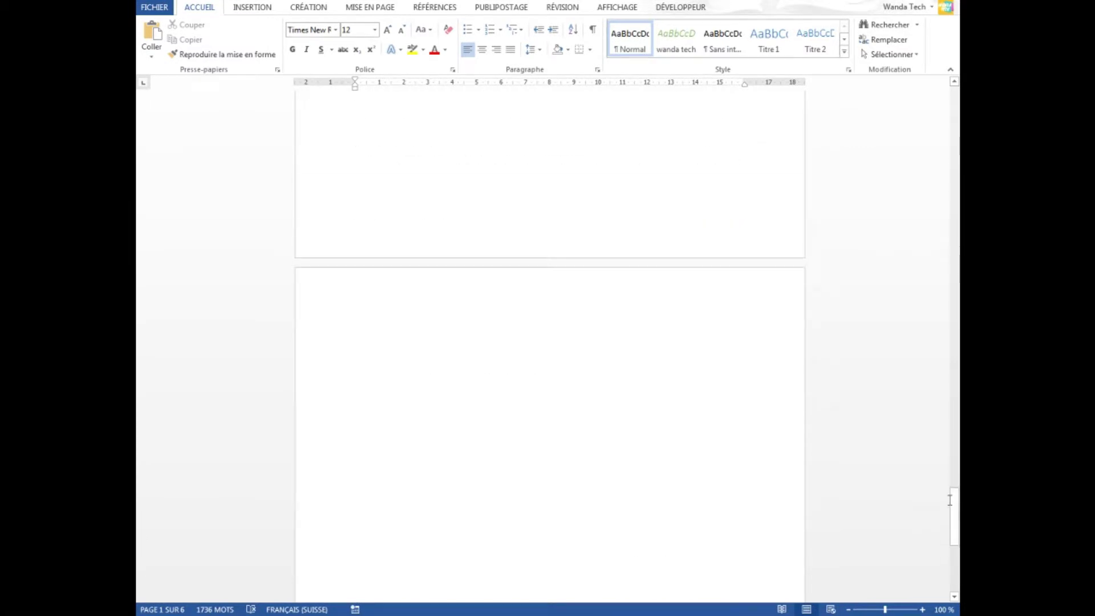
click(546, 328)
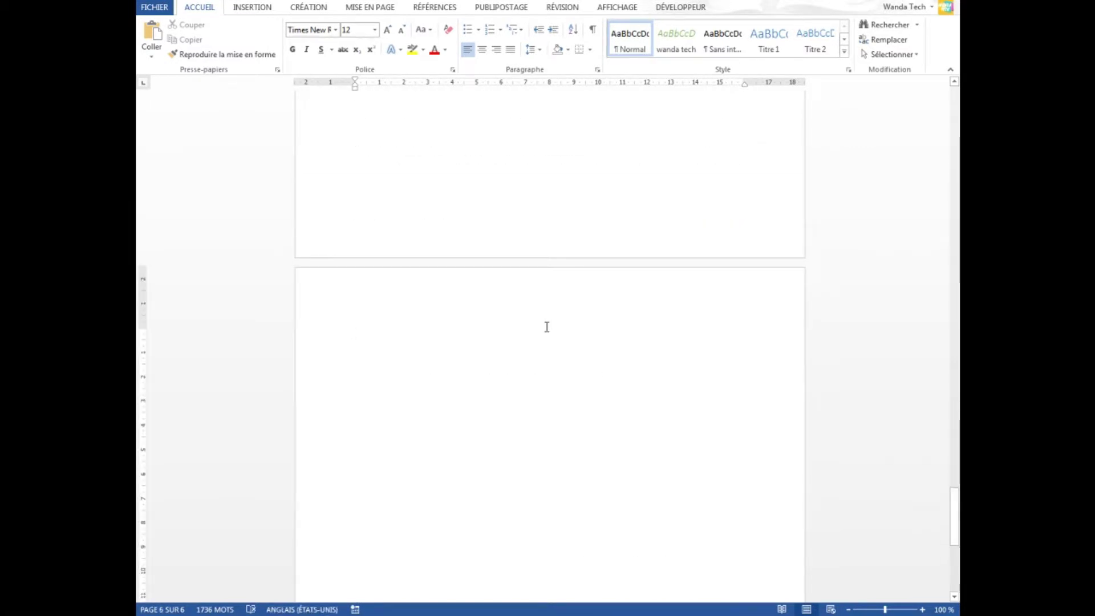
text(TABLE DES MATIERES)
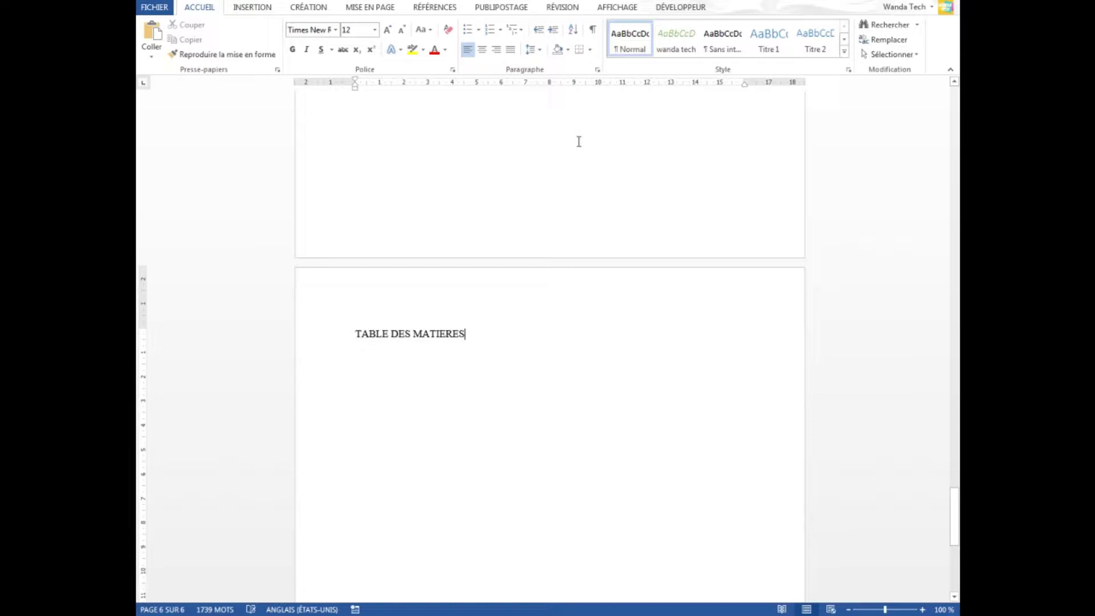
Step: Apply the Titre 1 style to the CONCLUSION heading on page 5 and make it bold and underlined
drag(954, 516, 953, 126)
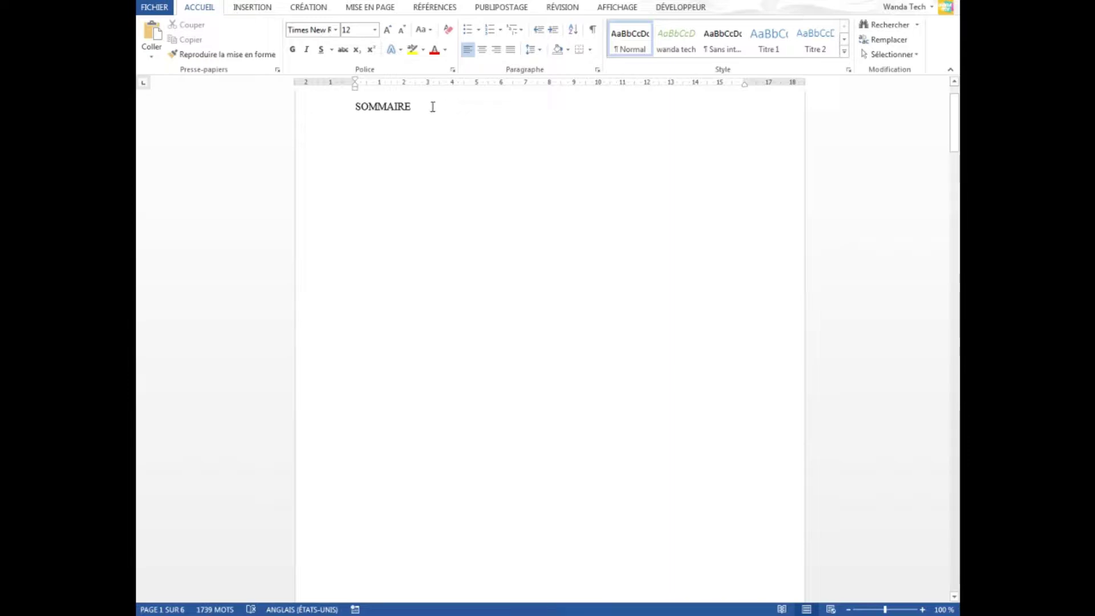
drag(950, 113, 959, 391)
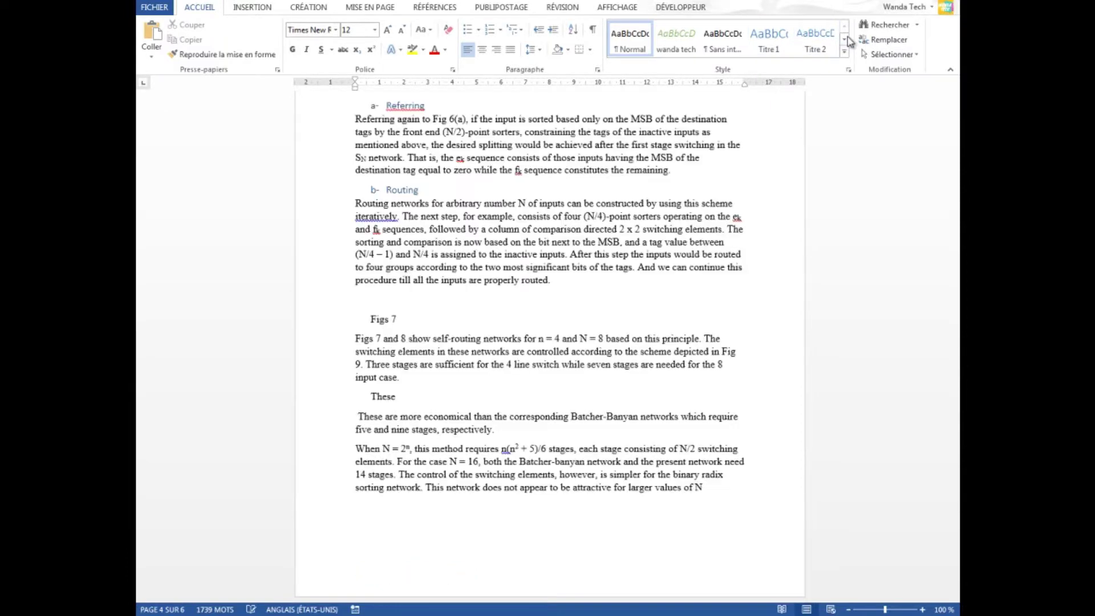
click(845, 39)
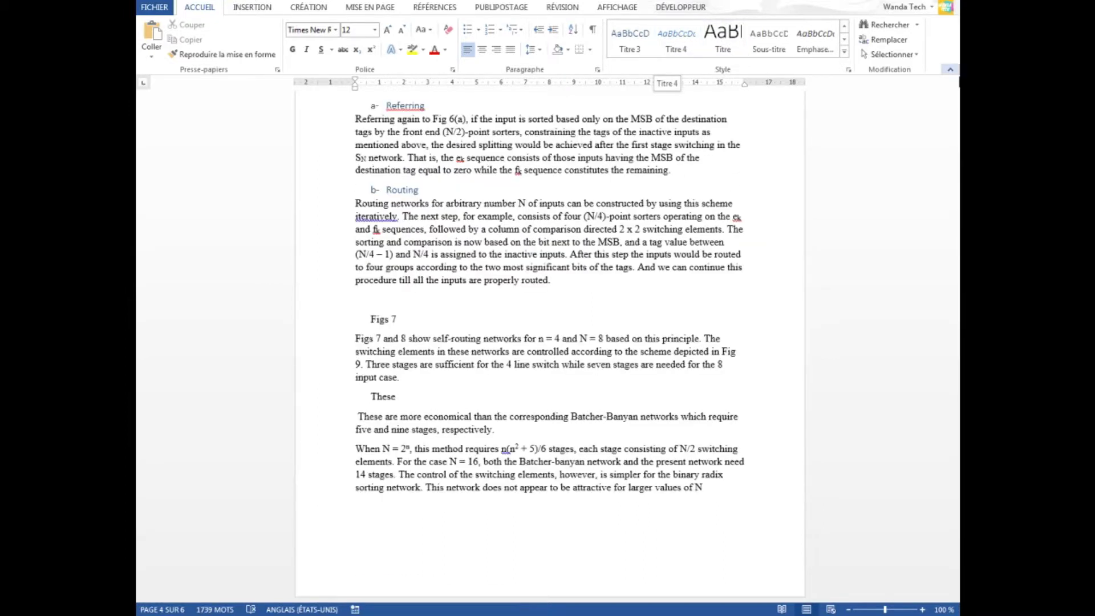
drag(958, 385, 957, 467)
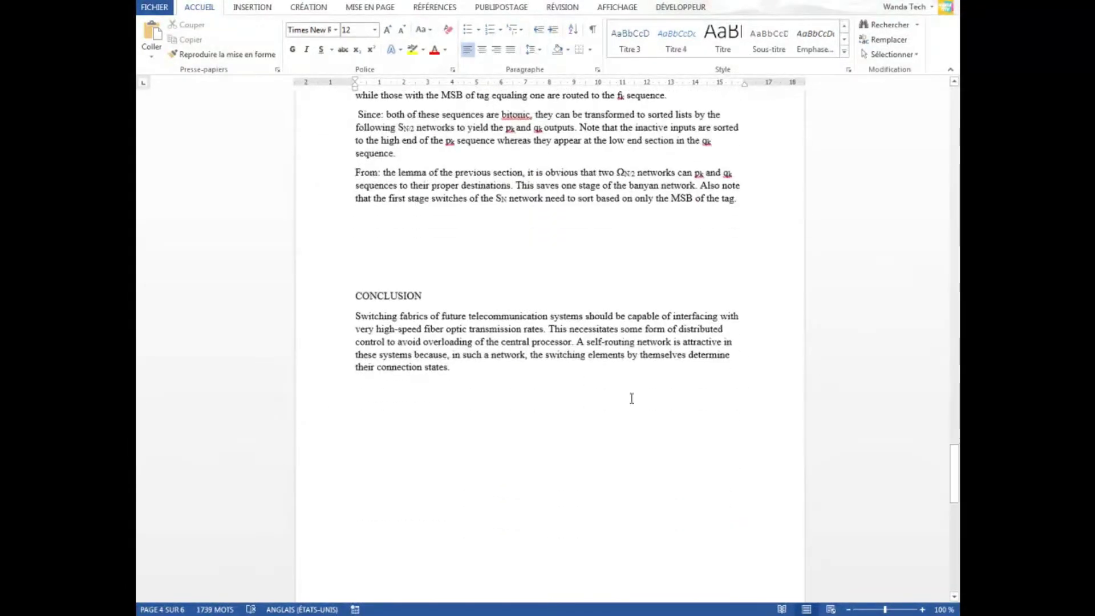
click(416, 295)
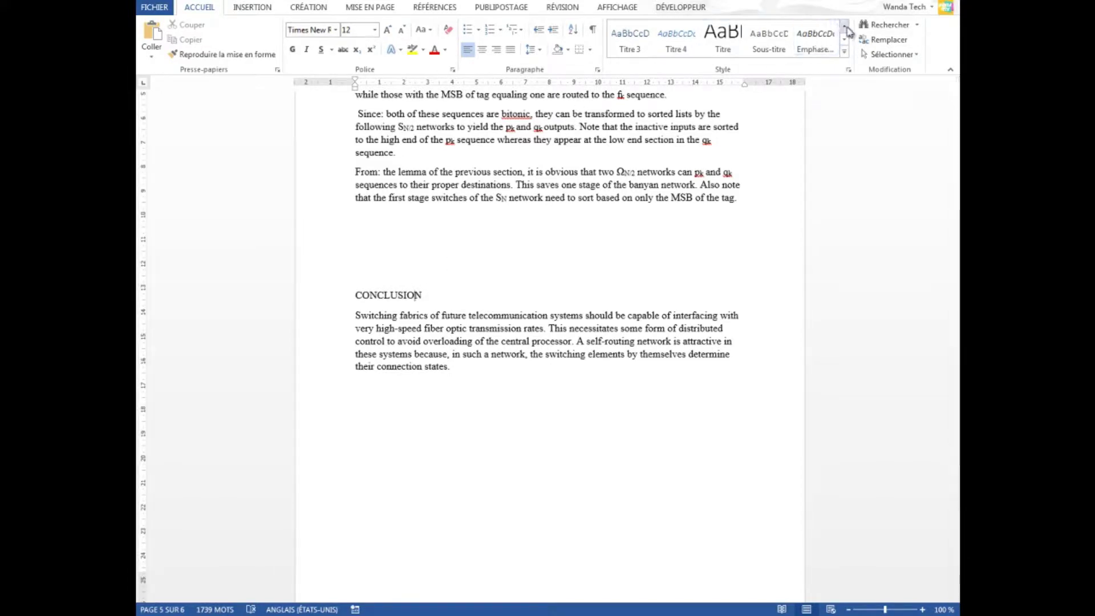
click(845, 26)
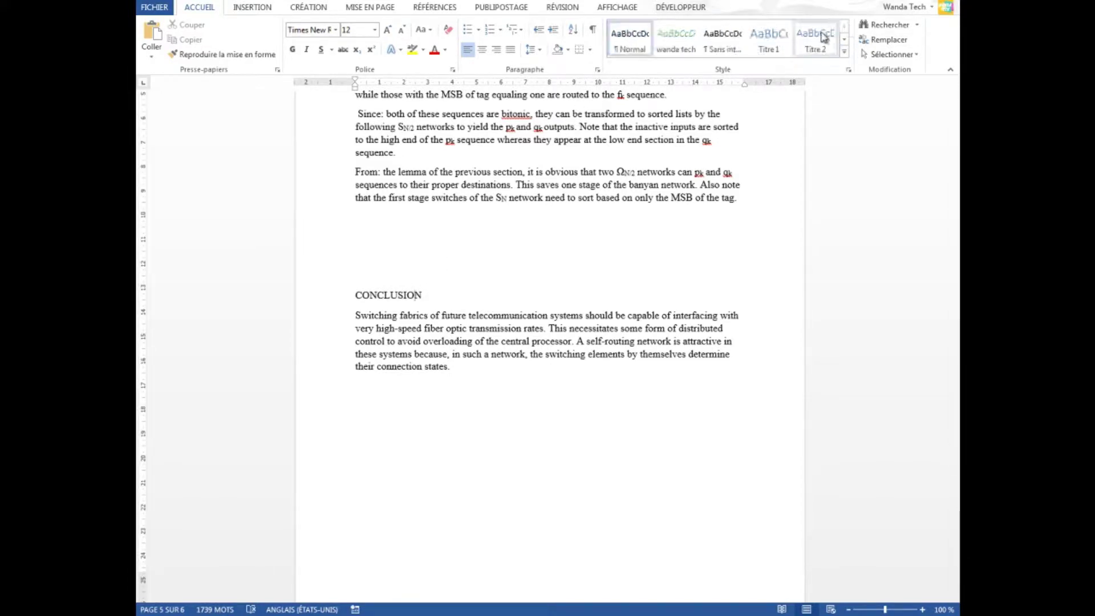
click(782, 41)
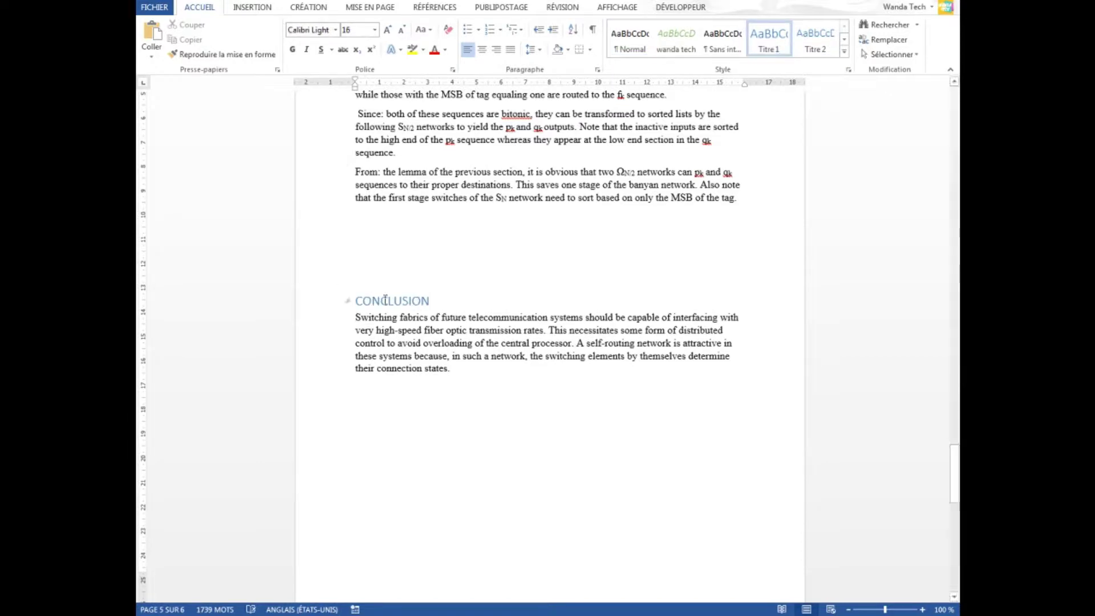
double_click(385, 301)
click(321, 50)
click(292, 50)
Step: Format the SOMMAIRE title on the first page as Titre 1, bold, underlined and centred
drag(958, 469, 958, 101)
click(378, 167)
double_click(378, 168)
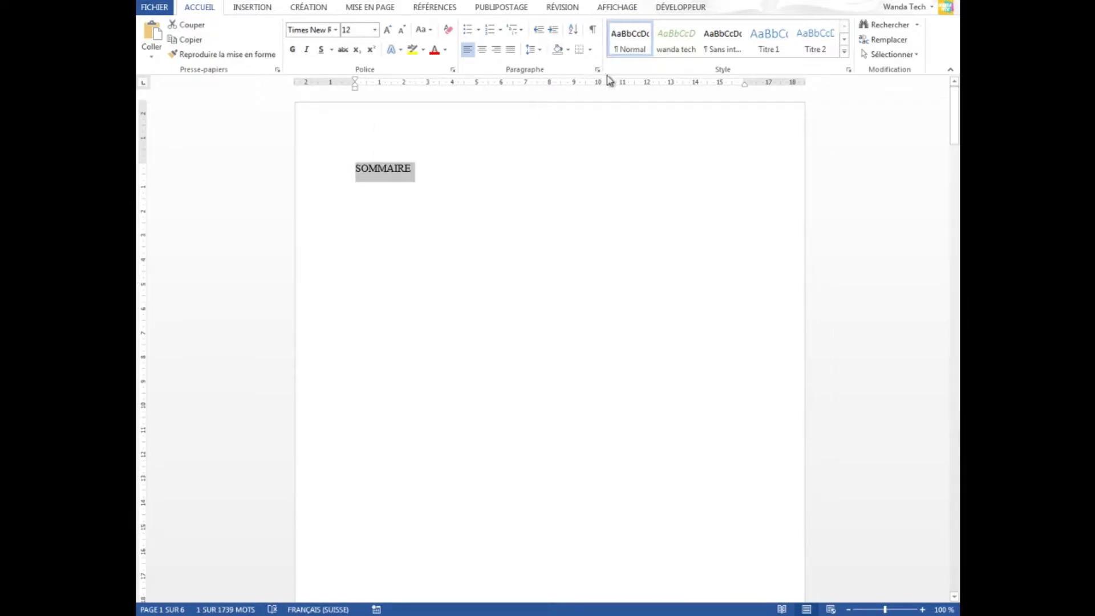
click(789, 45)
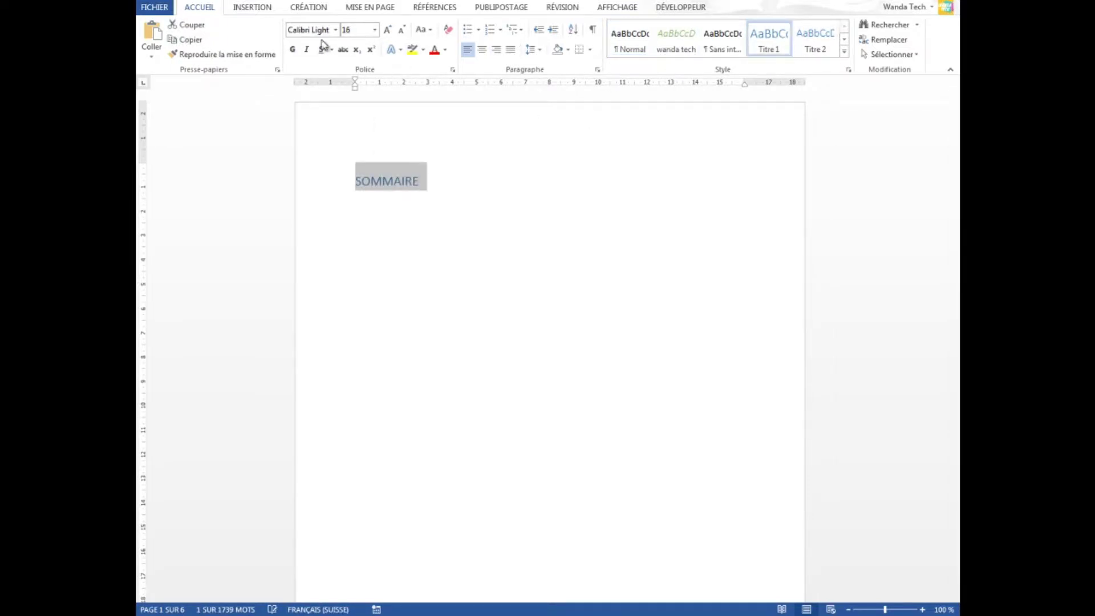
click(294, 50)
click(321, 50)
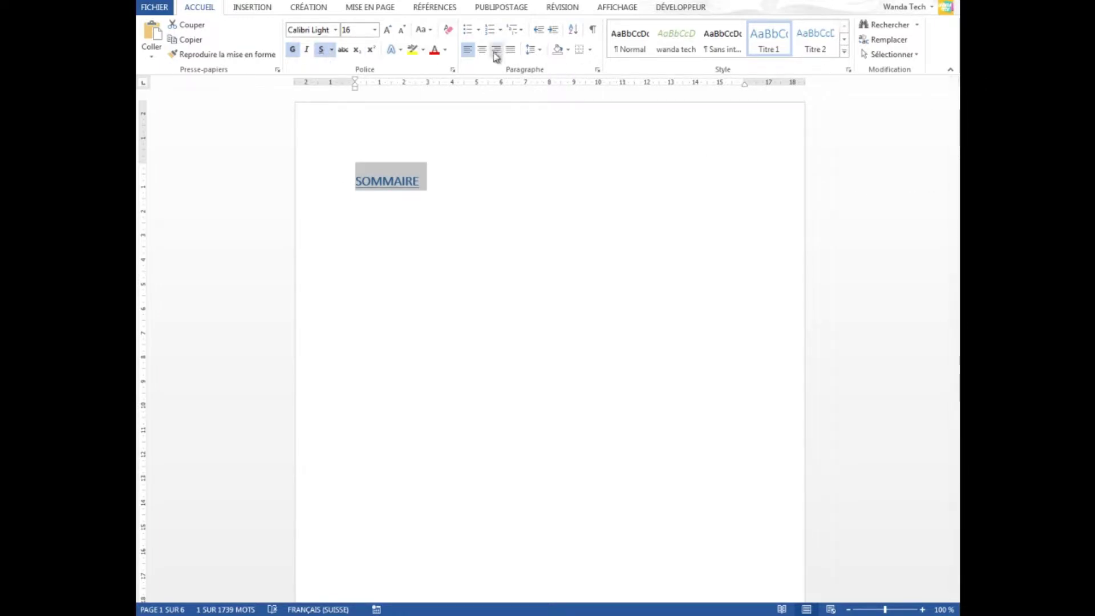
click(482, 50)
Step: Centre the CONCLUSION heading on page 5
drag(949, 134, 957, 479)
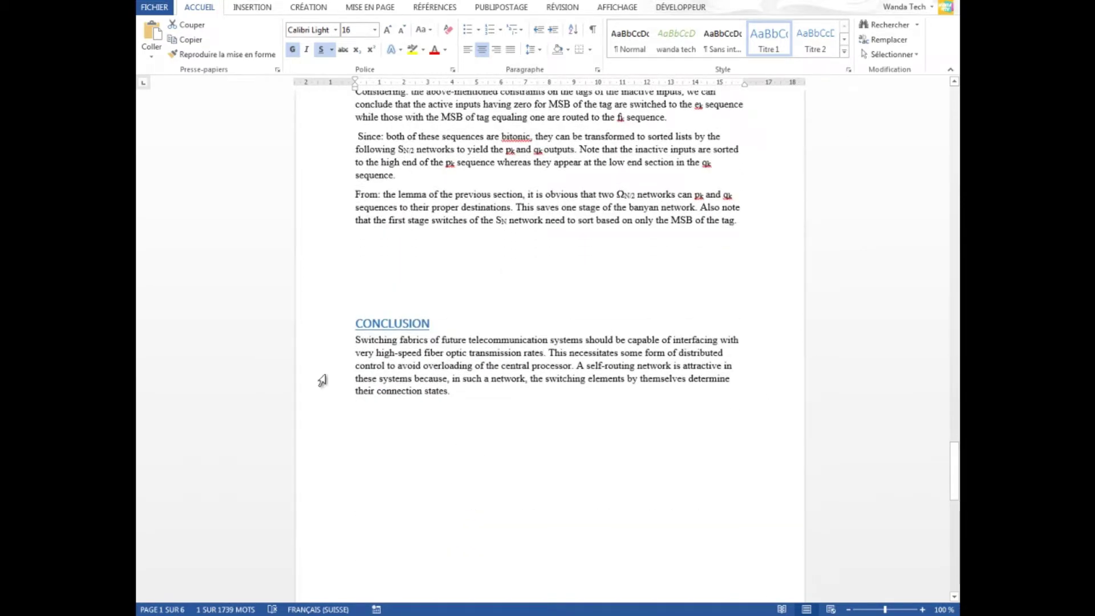
click(391, 325)
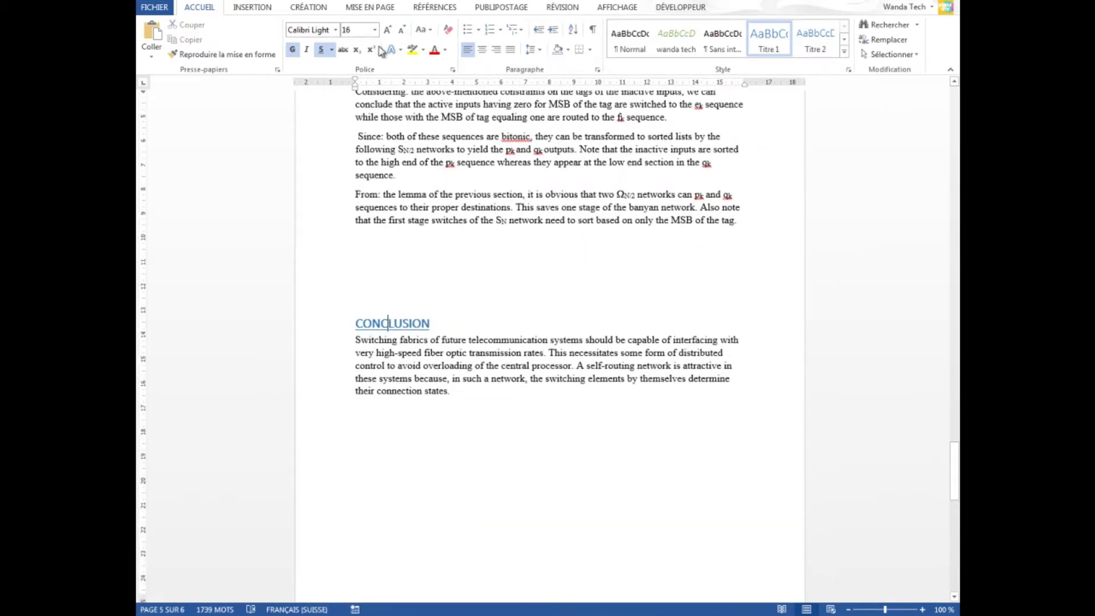
click(482, 51)
Step: Format the TABLE DES MATIERES title on the last page as Titre 1, centred, bold and underlined
drag(956, 482, 957, 539)
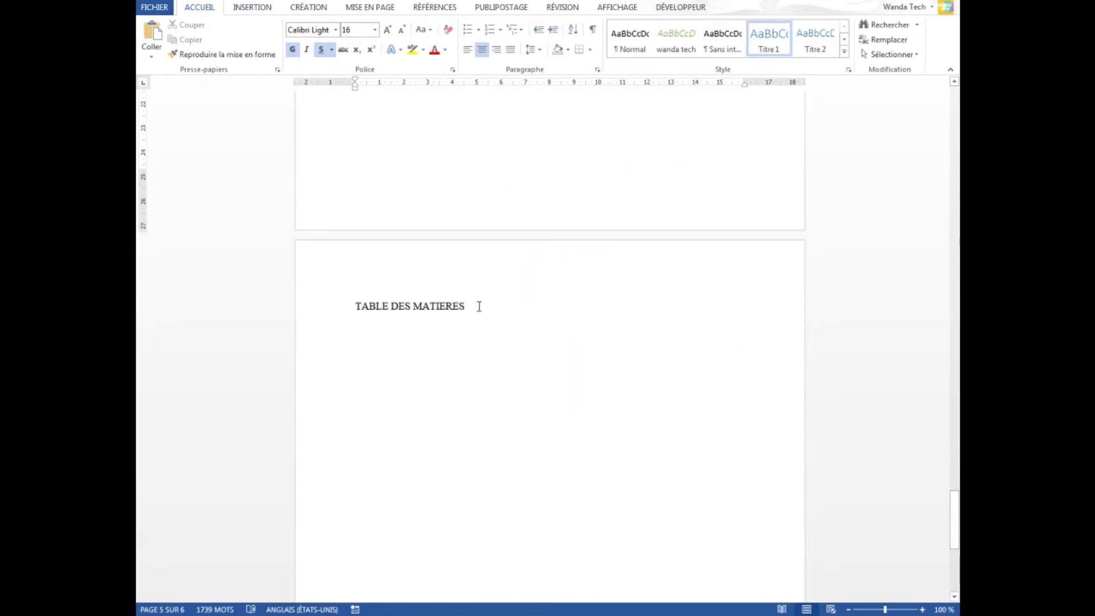
triple_click(451, 304)
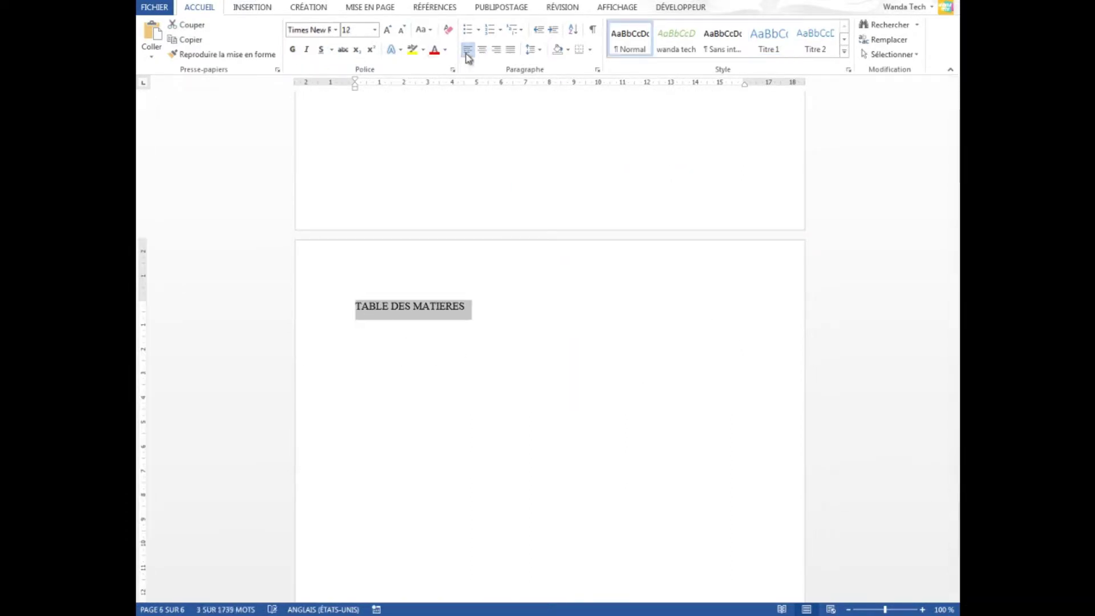
click(773, 37)
click(482, 49)
click(294, 50)
click(322, 52)
Step: Apply the Titre 4 style to the "Figs 7" subheading on page 4 and number it "i-"
drag(957, 540, 958, 404)
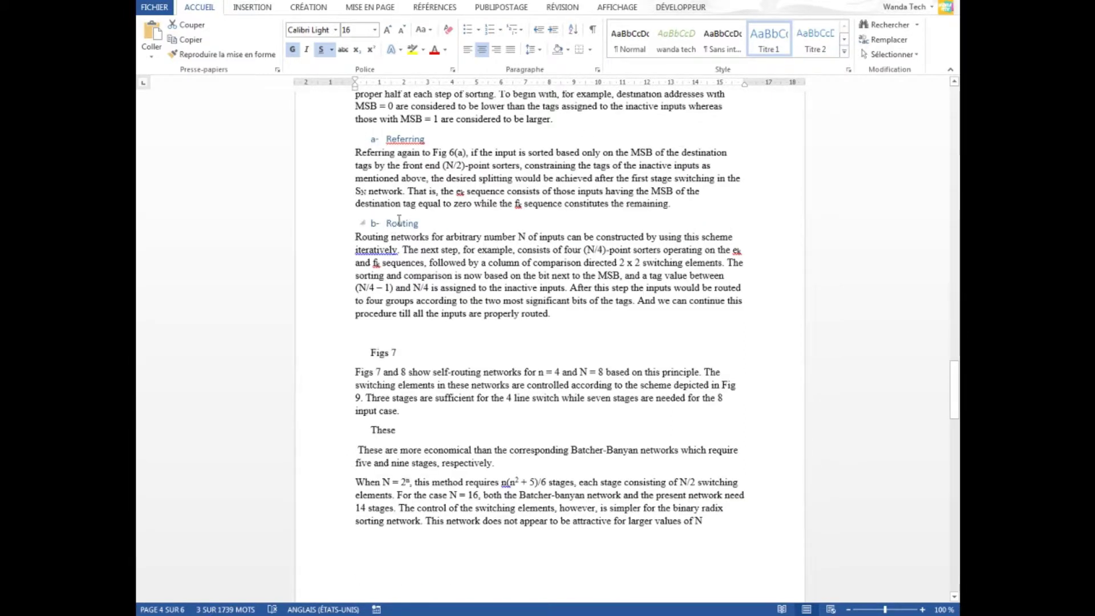
click(381, 353)
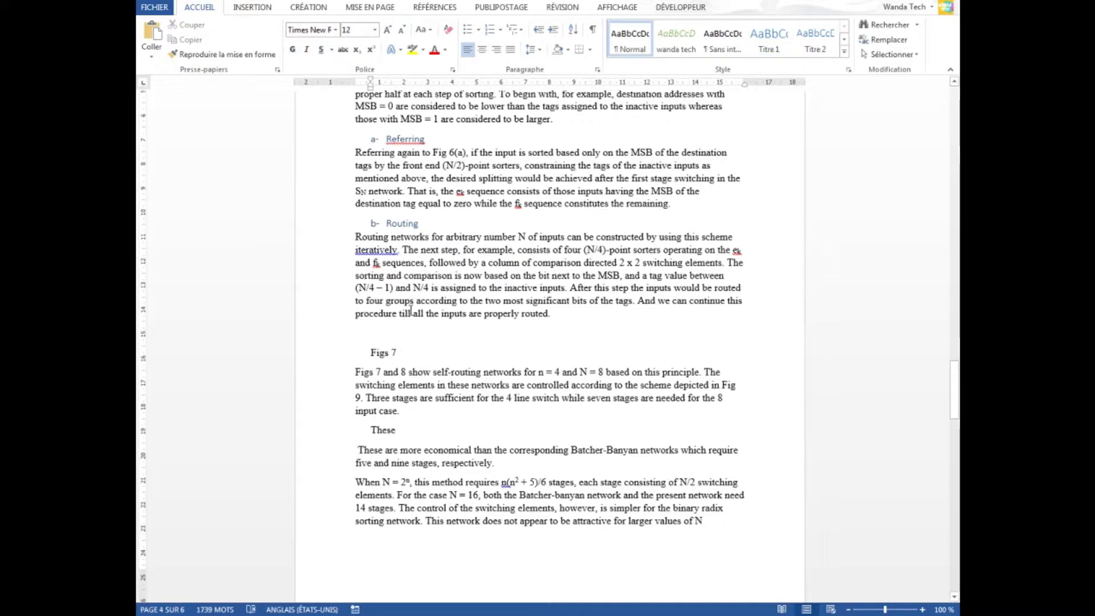
drag(398, 352, 369, 353)
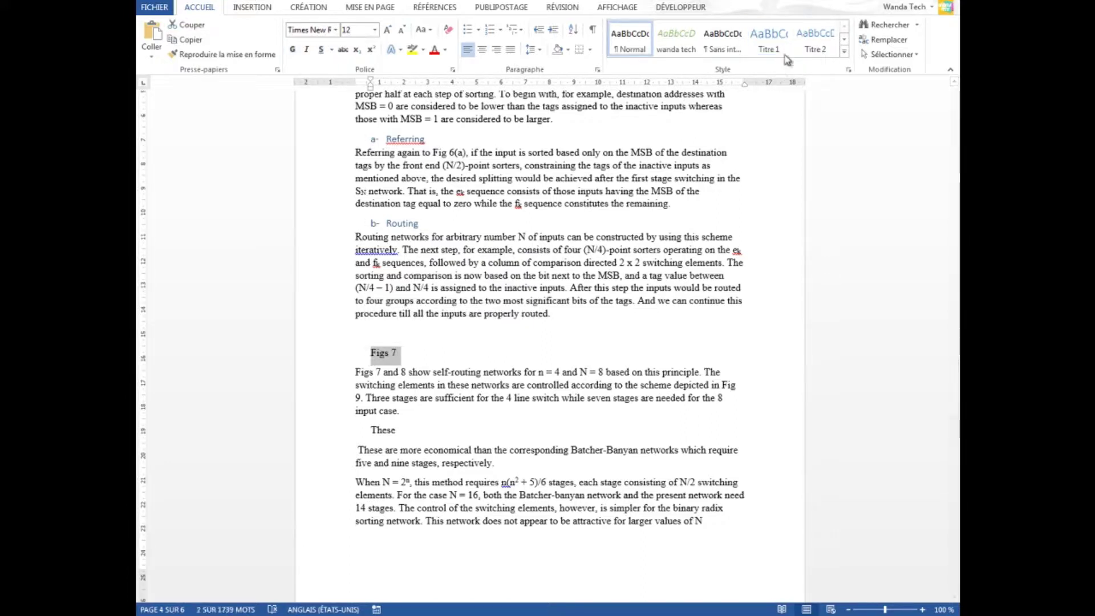
click(844, 39)
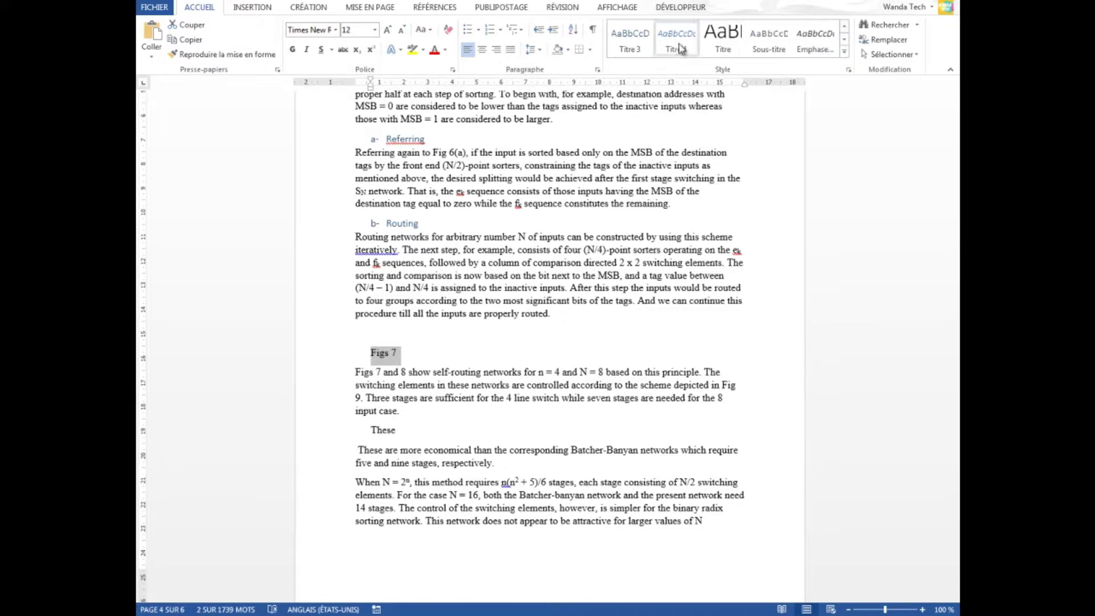
click(679, 45)
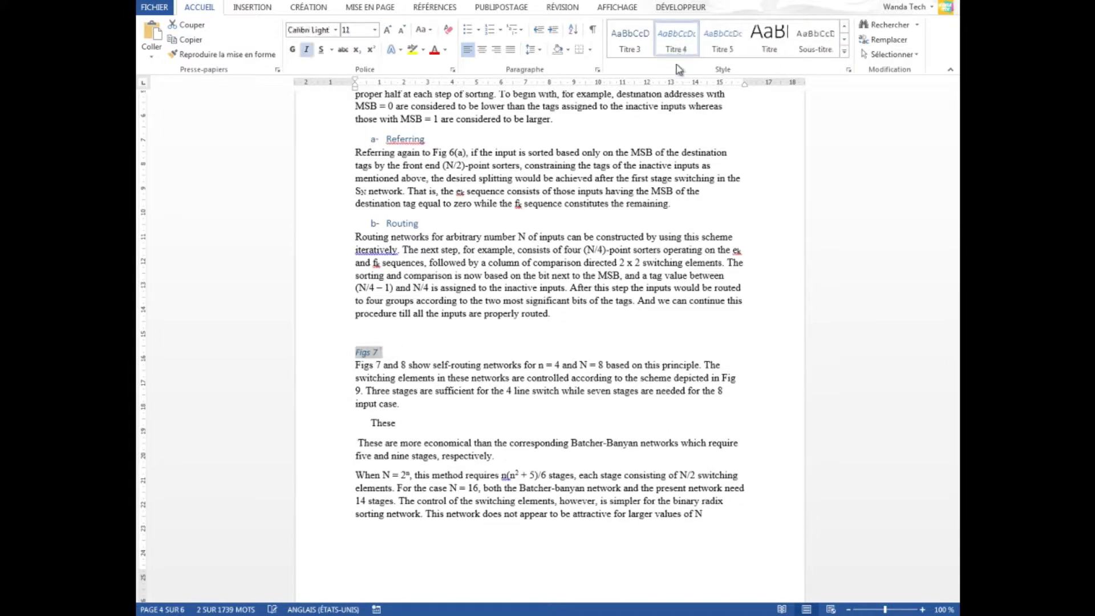
click(357, 354)
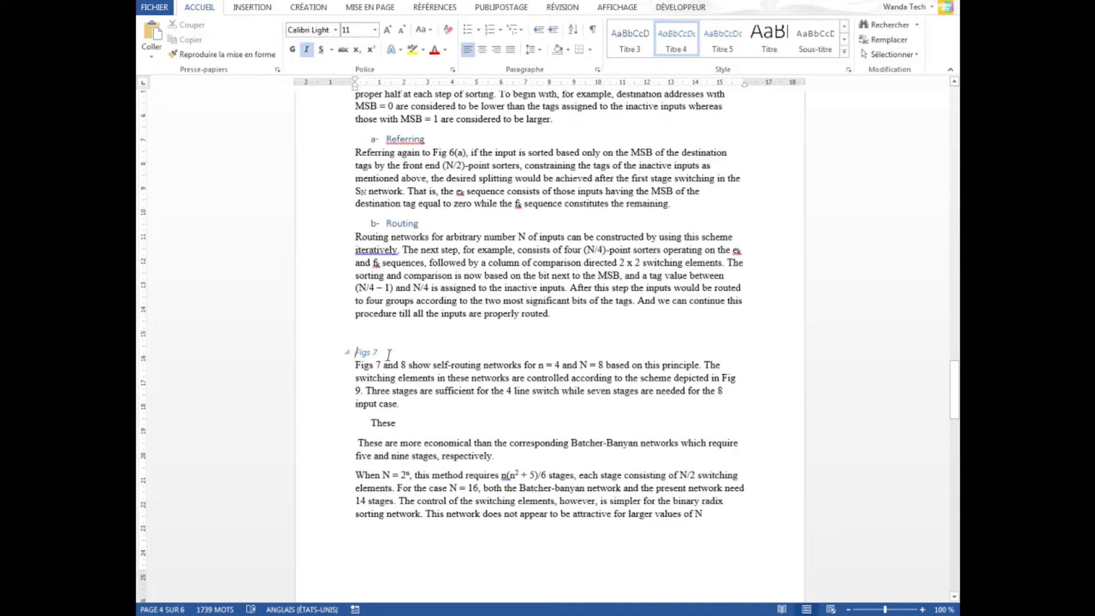
text(i-)
key(Tab)
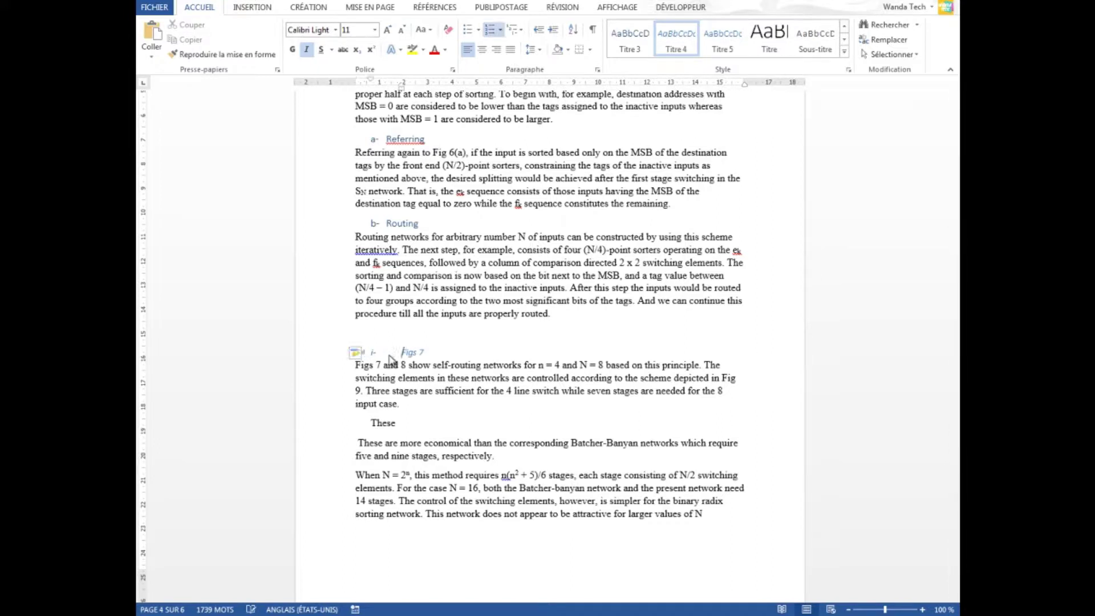
Step: Apply the Titre 4 style to the "These" subheading on page 4 and number it "ii-"
click(371, 423)
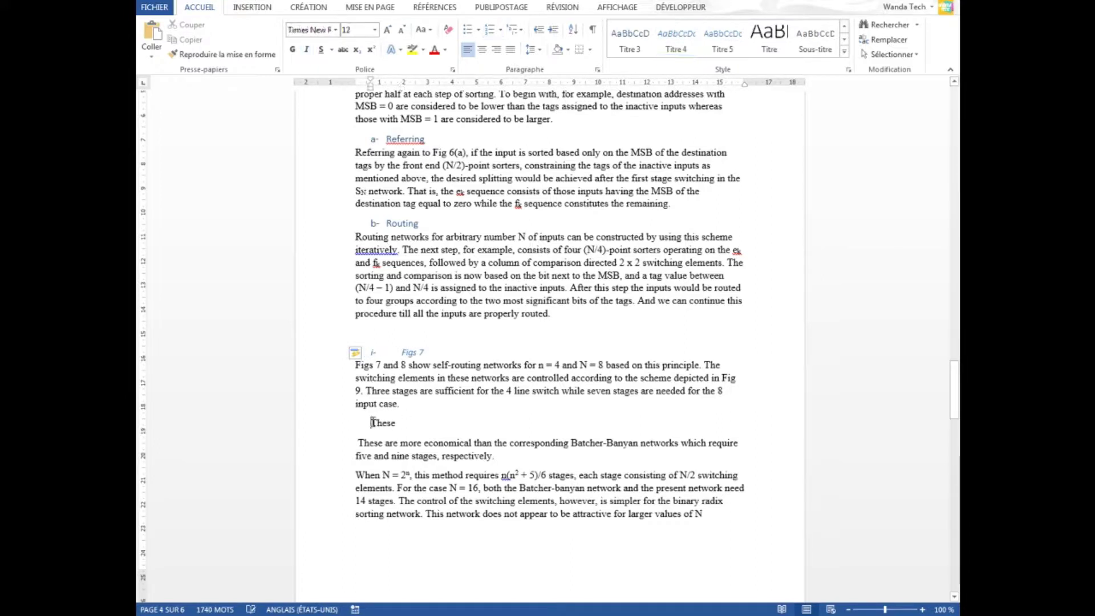
click(674, 49)
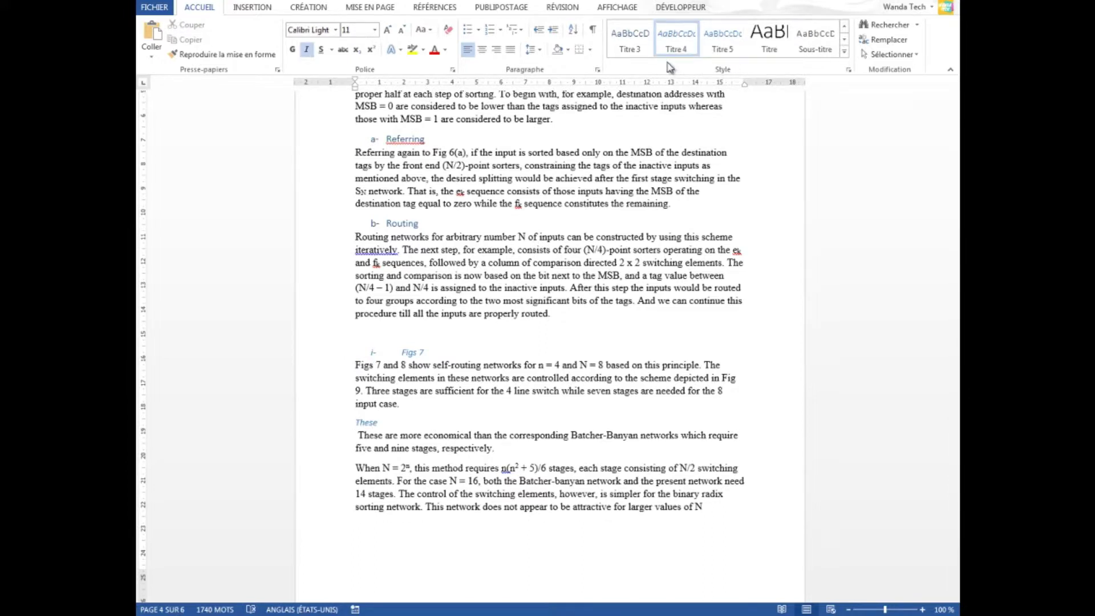
text(ii-)
key(Tab)
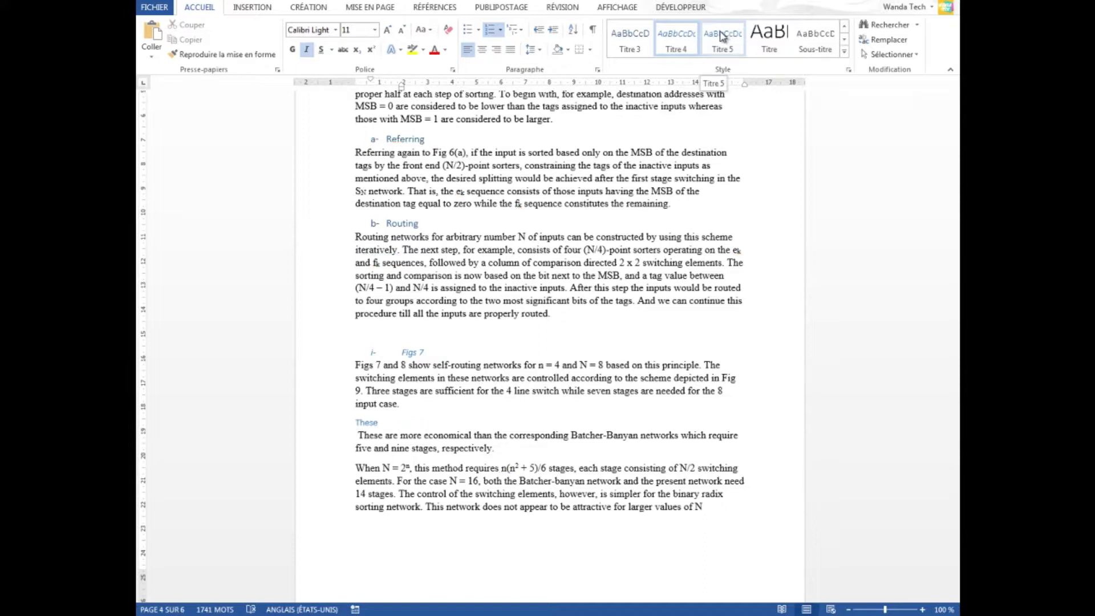
Step: Start a new style named "wanda" from the words "The first" at the start of page 5, opening its full formatting options
scroll(631, 475, down, 6)
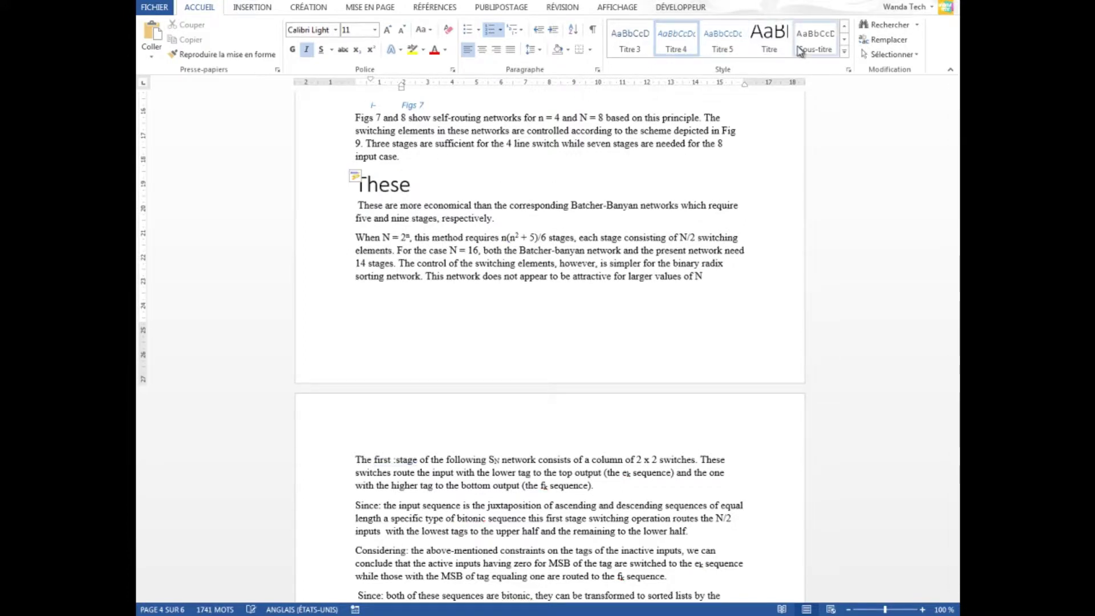
click(388, 457)
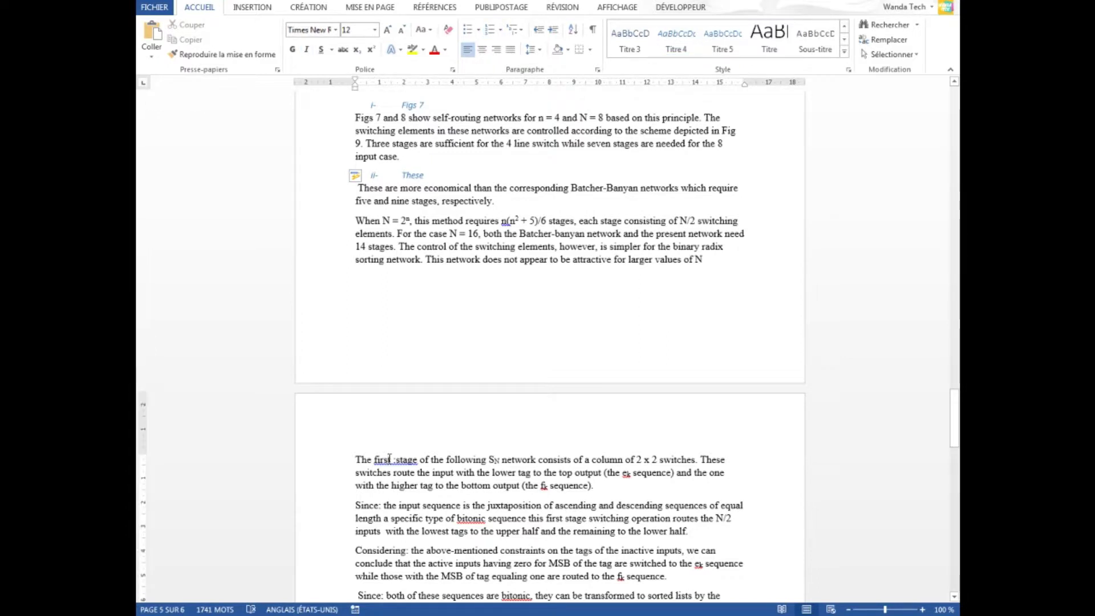
drag(393, 459, 355, 460)
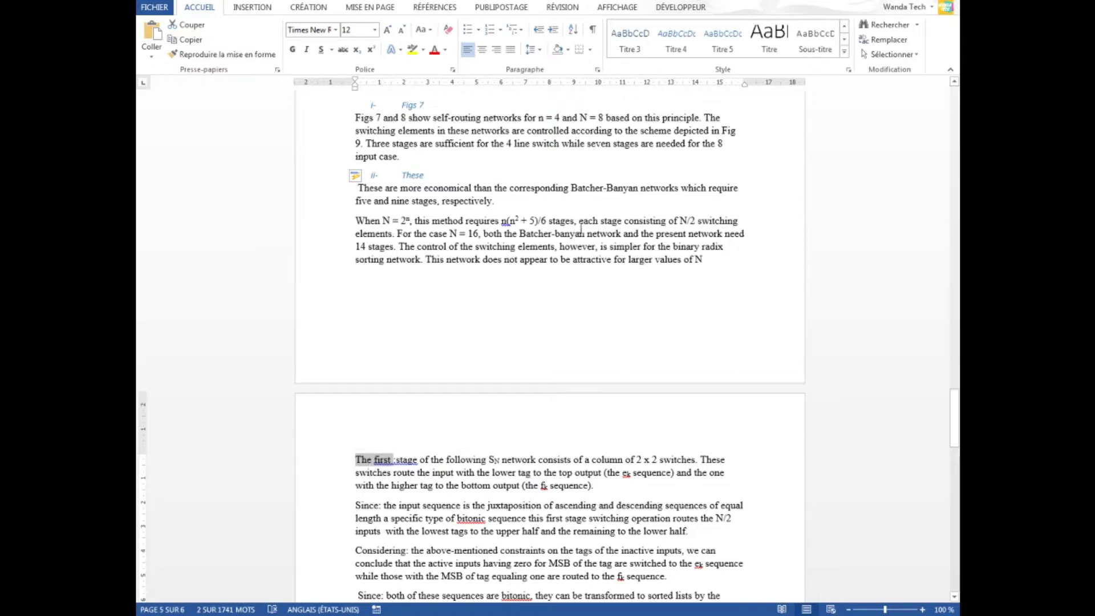
click(845, 53)
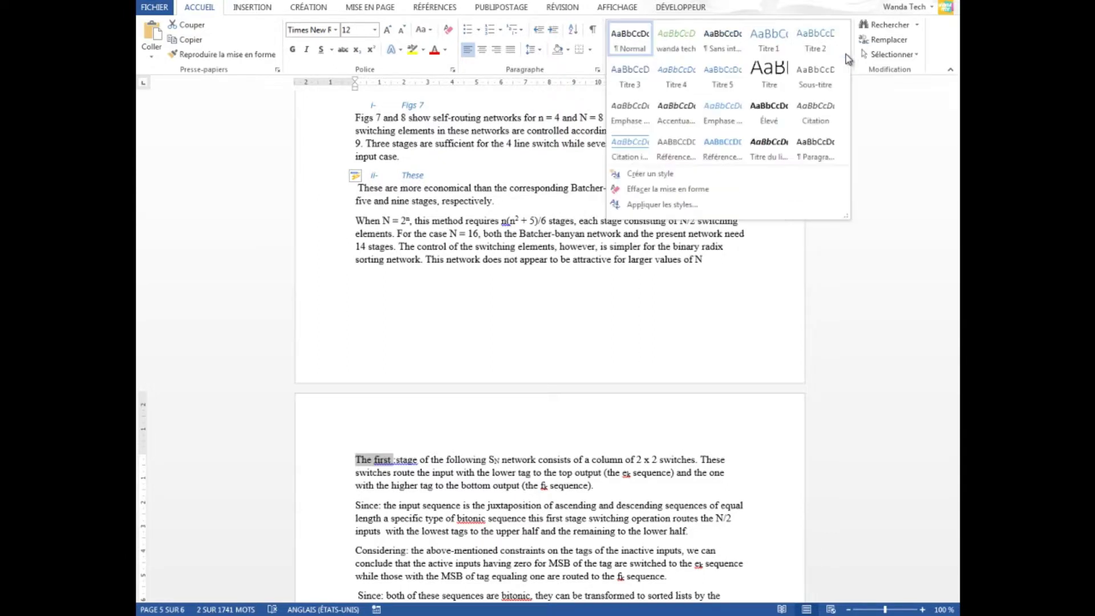
click(663, 176)
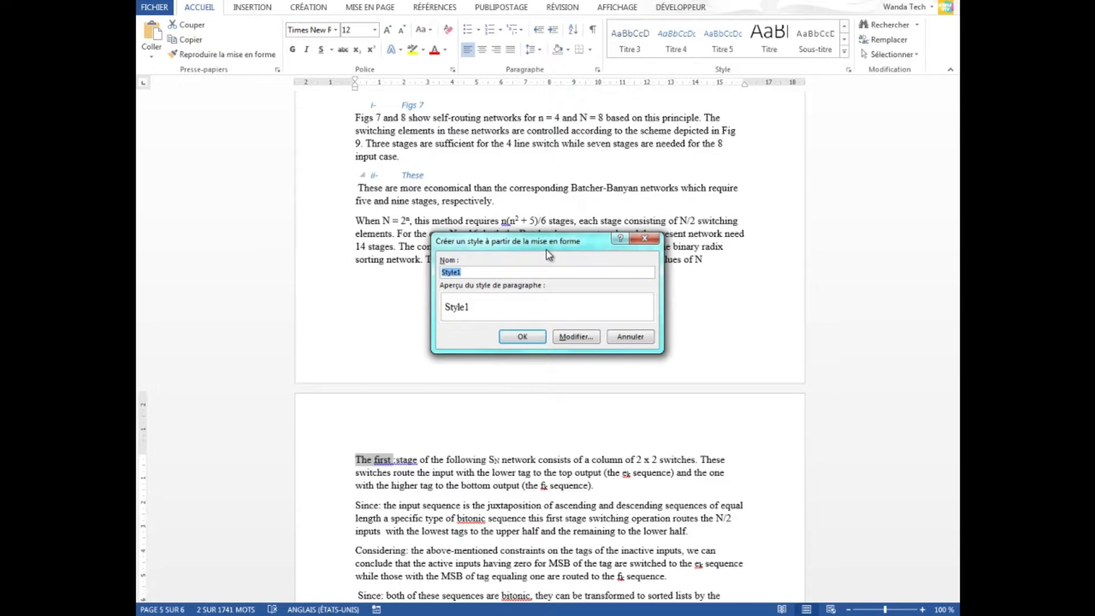
text(w)
click(577, 336)
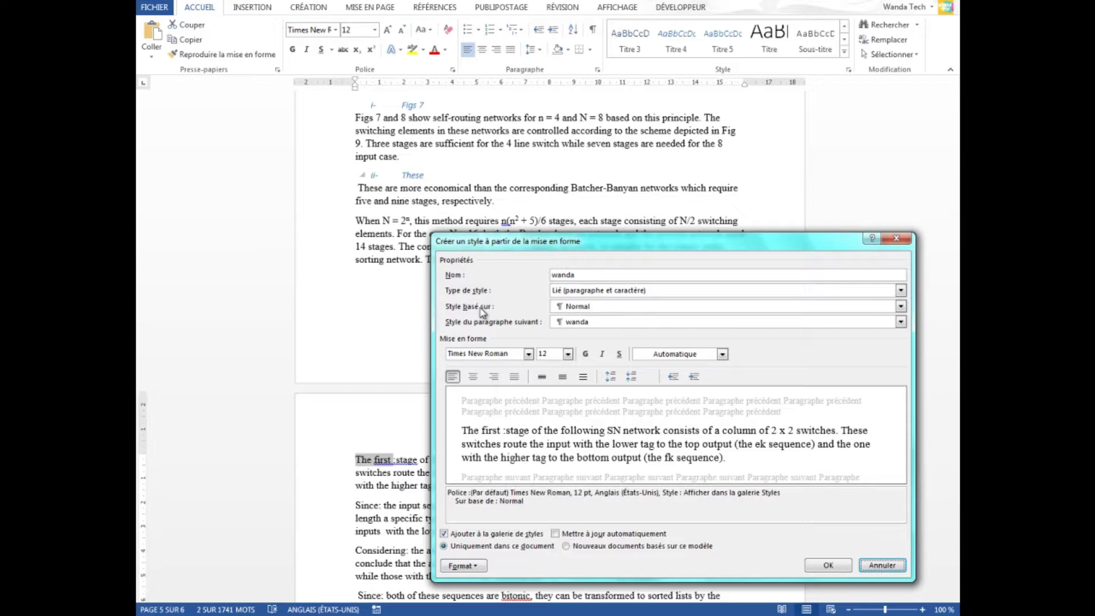
Step: Base the wanda style on Titre 5, with orange text (Accent 2) and right alignment, and create it
click(902, 306)
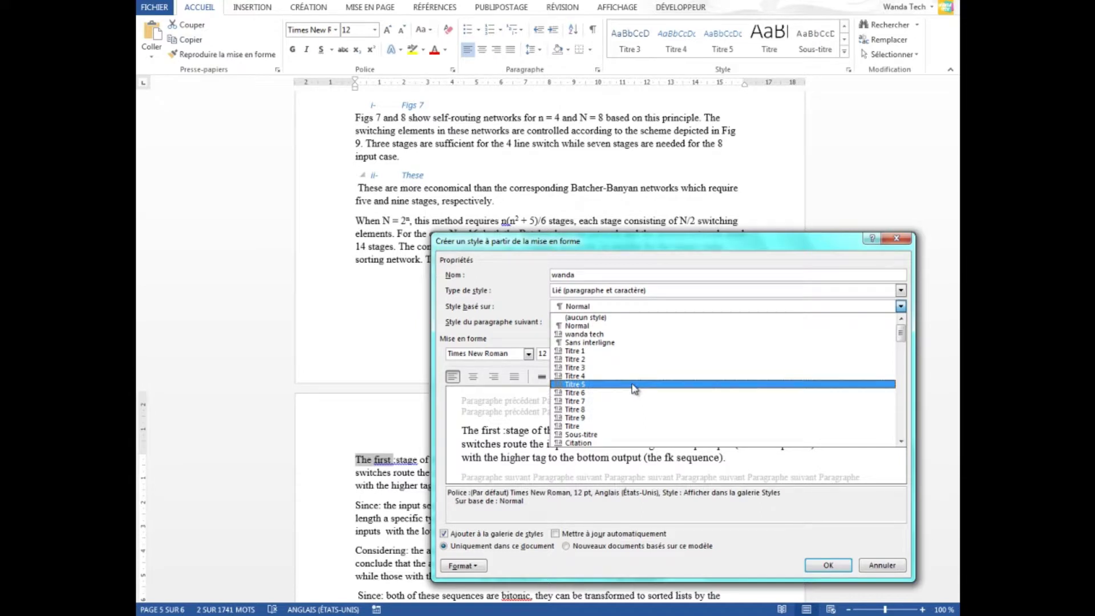
click(615, 385)
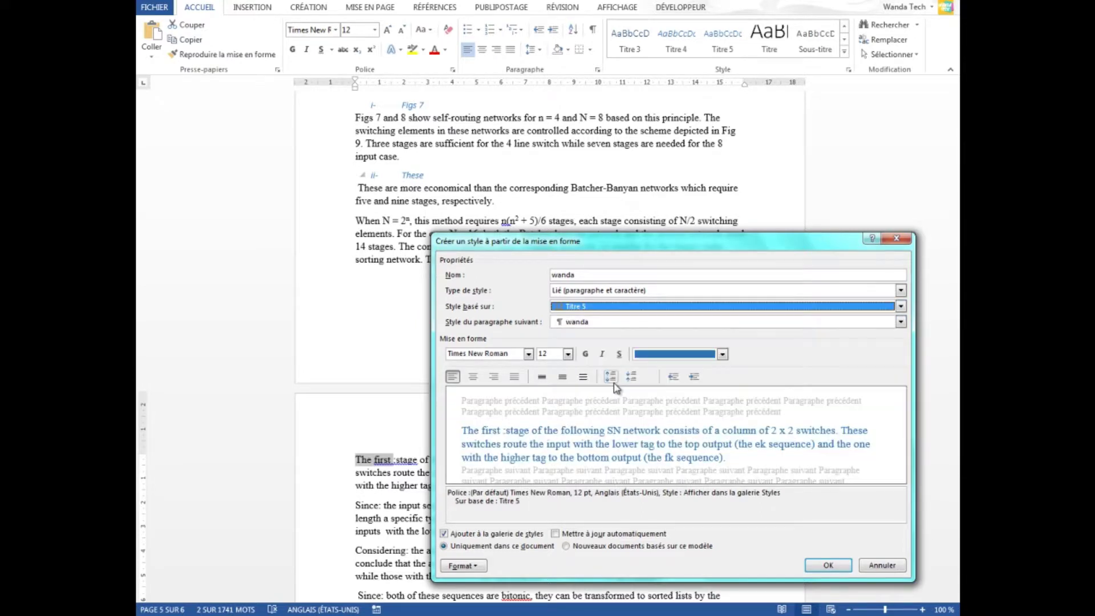
click(723, 356)
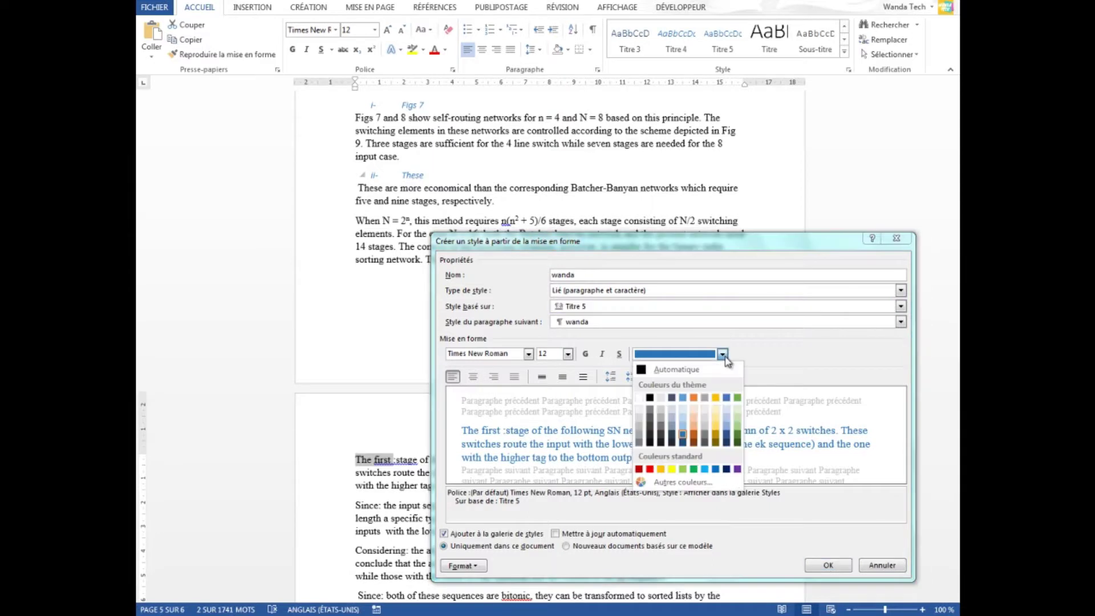
click(693, 399)
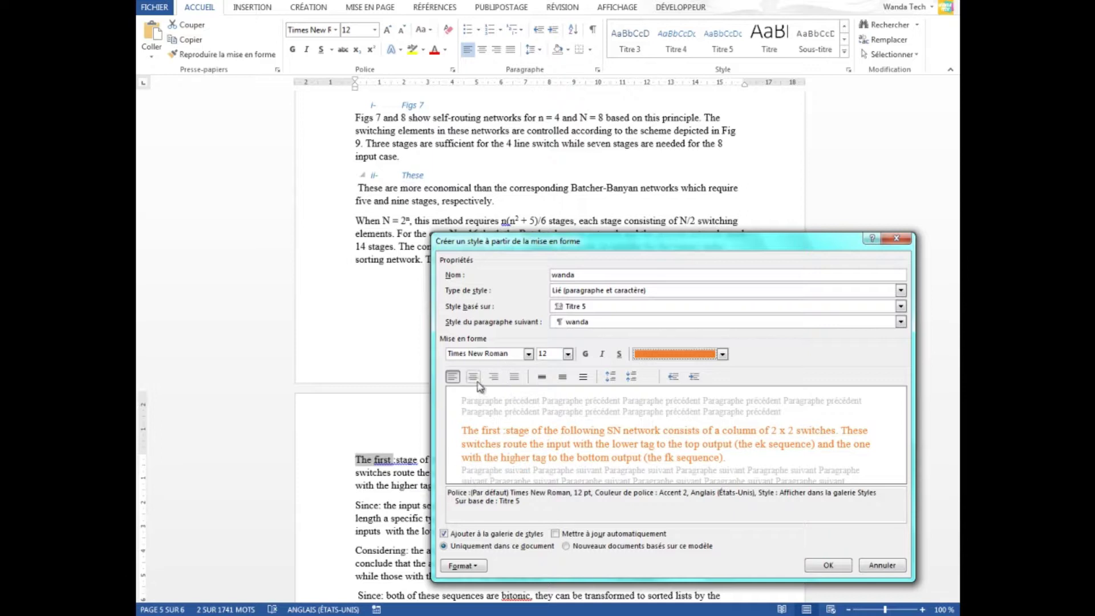
click(493, 377)
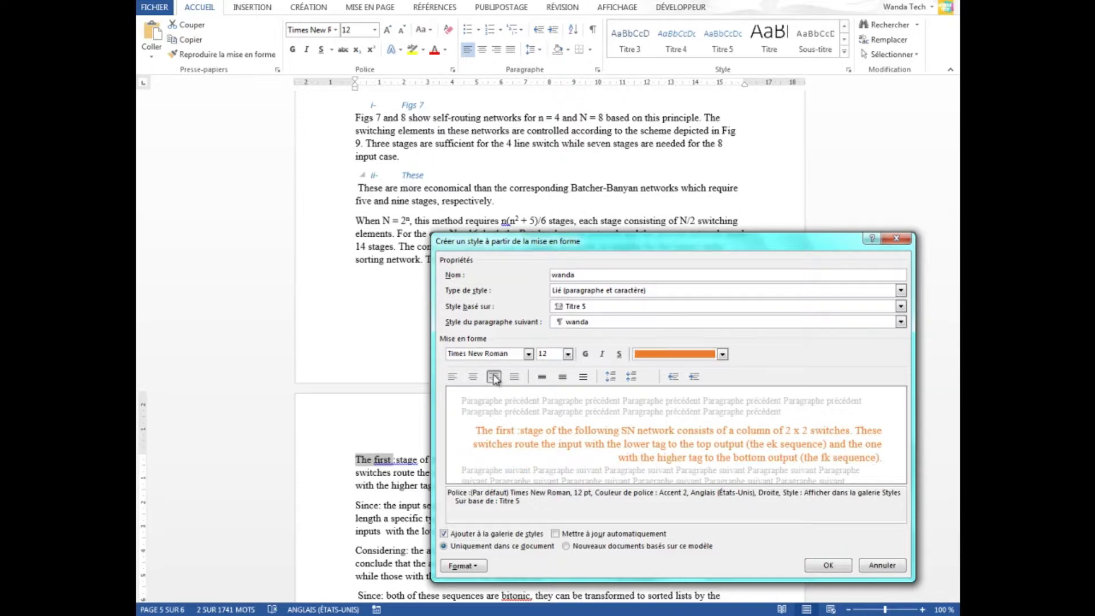
click(828, 566)
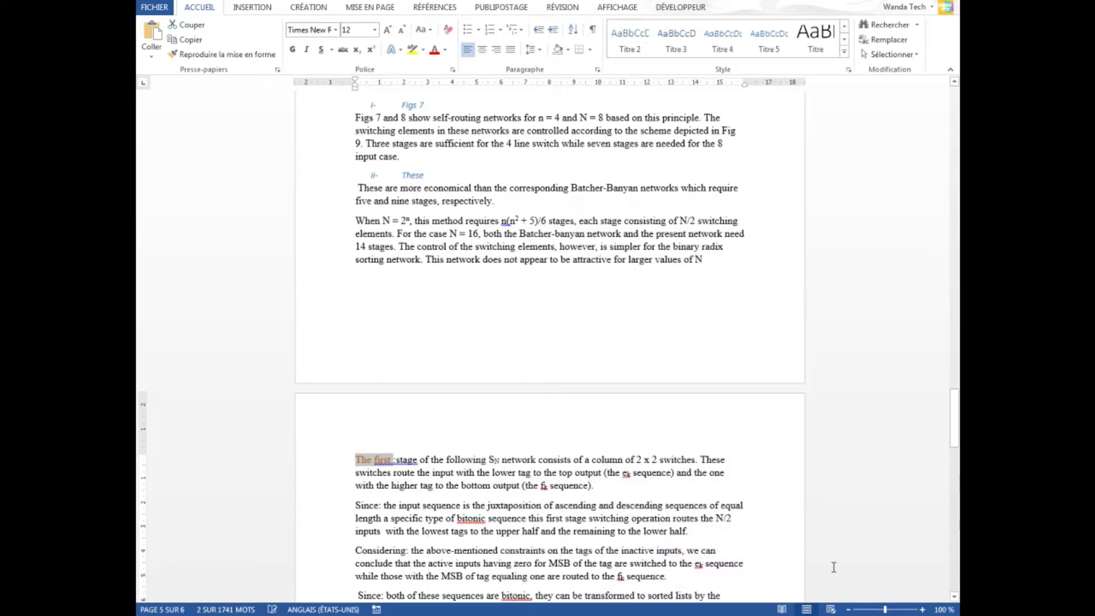
Step: Apply the wanda style to the opening words "Since" and "Considering" of the second and third paragraphs on page 5
double_click(366, 503)
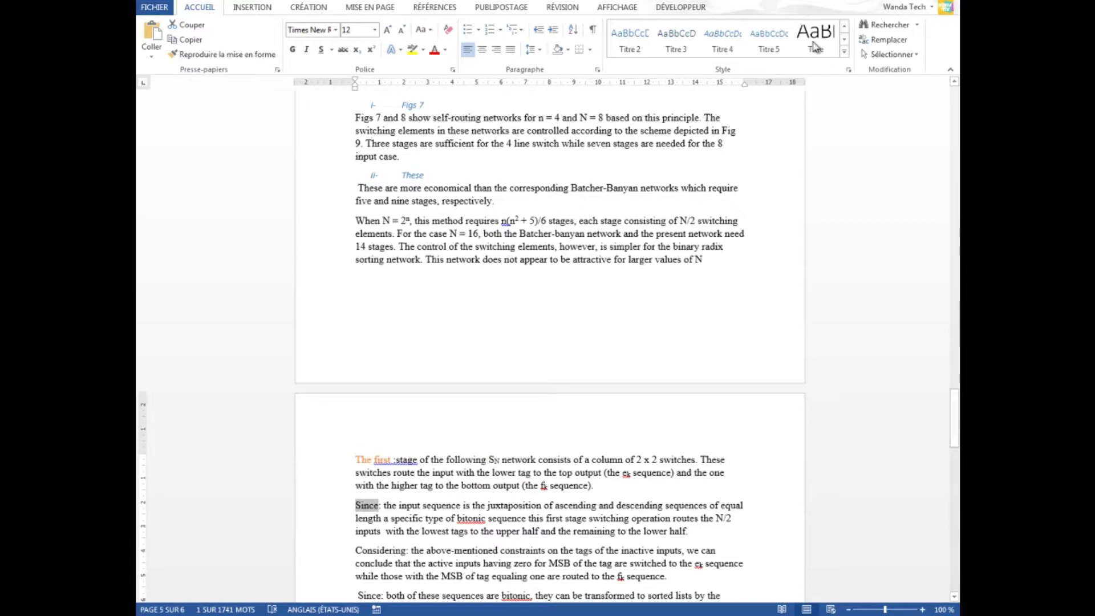
click(845, 26)
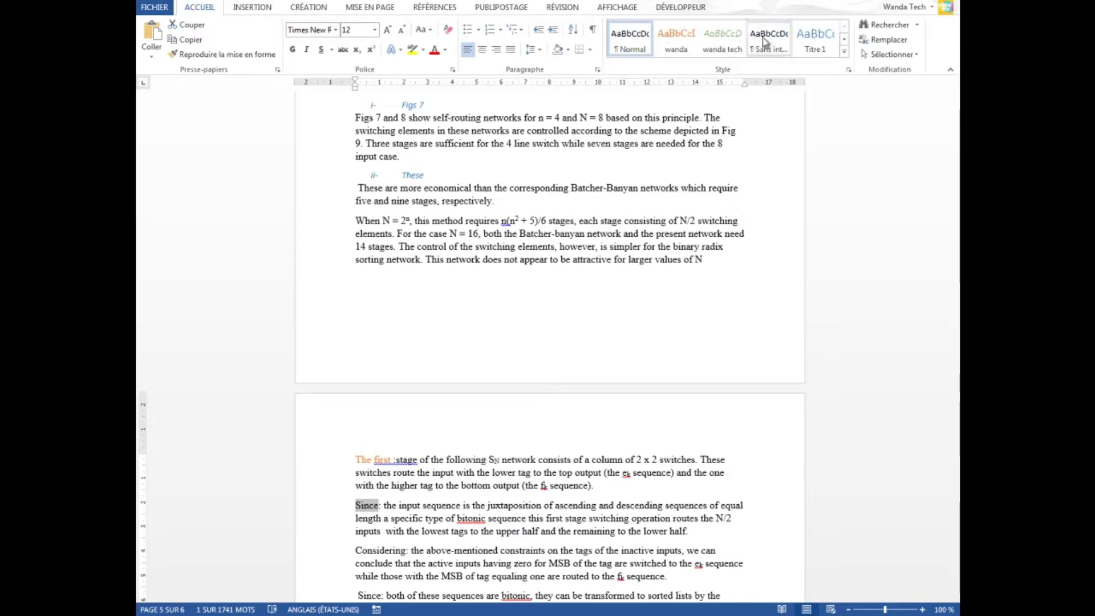
click(682, 39)
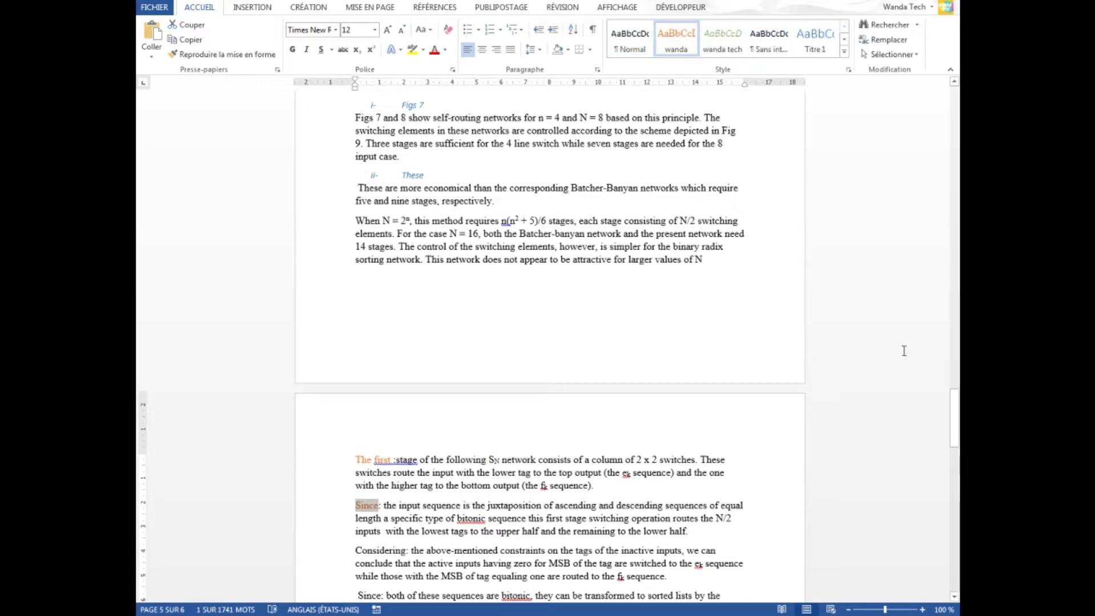
scroll(904, 351, down, 3)
double_click(379, 458)
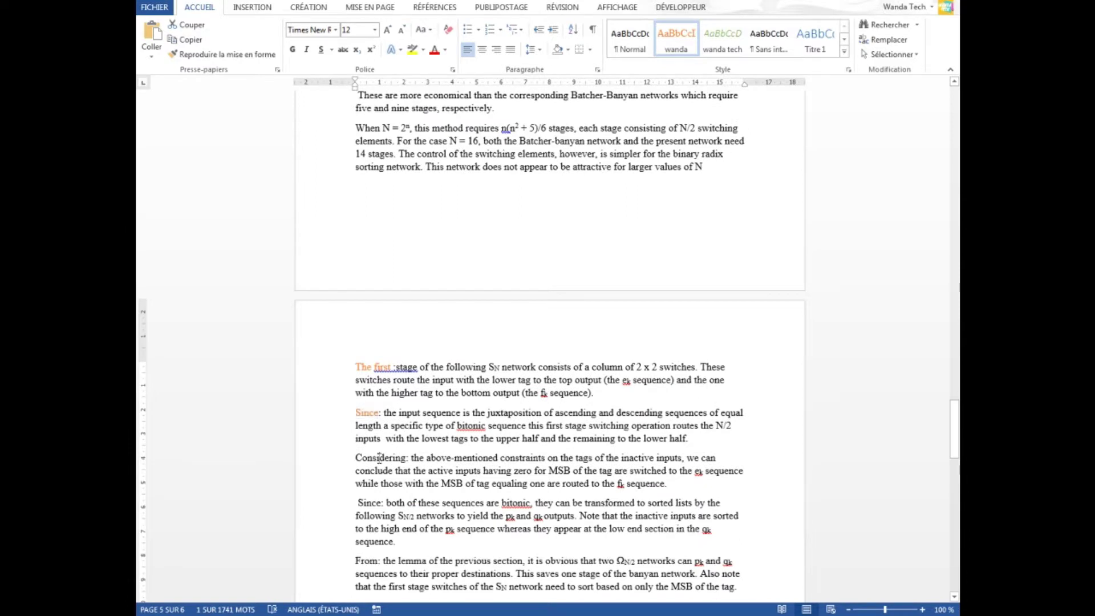
click(686, 34)
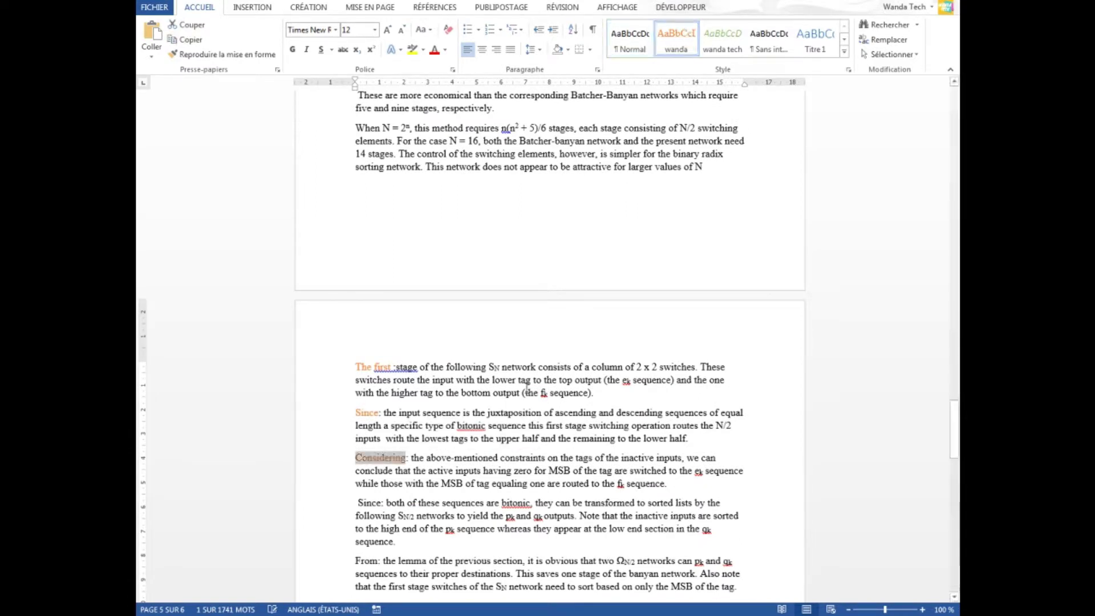
Step: Apply the wanda style to the opening words "Since" and "From" of the last two paragraphs before CONCLUSION
scroll(377, 442, down, 2)
double_click(376, 441)
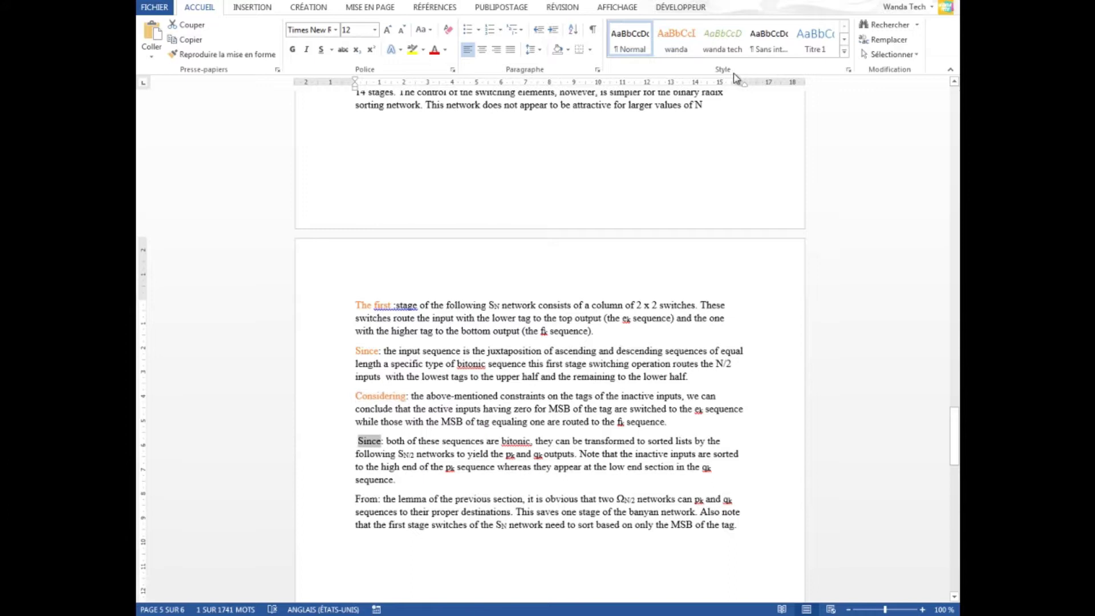
double_click(365, 499)
click(689, 33)
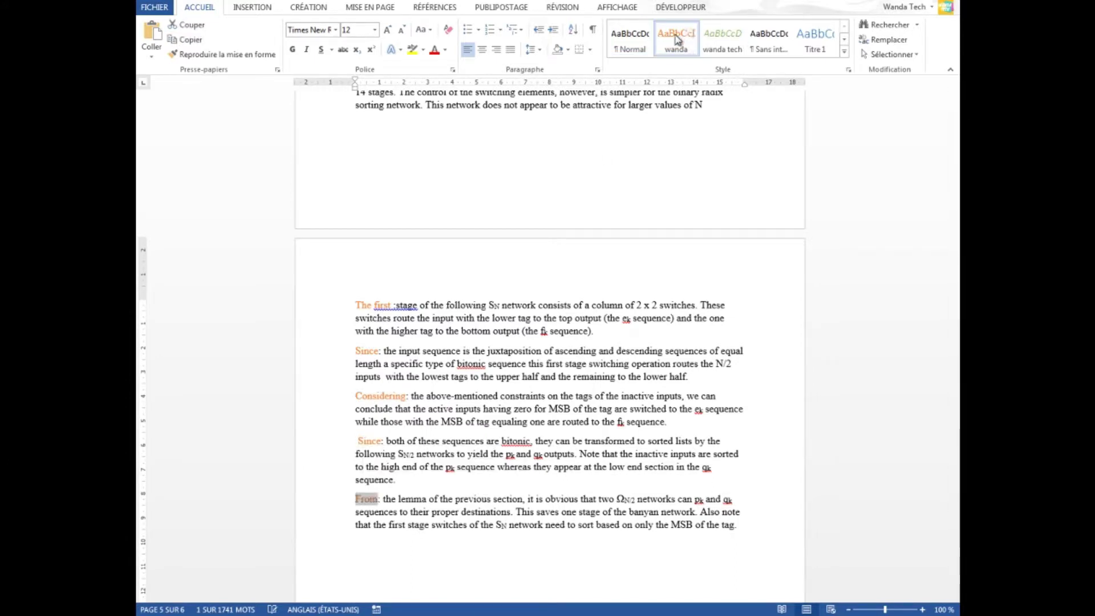
Step: Set up a custom table of contents below the SOMMAIRE title on page 1, showing 2 levels
scroll(568, 257, down, 6)
scroll(564, 260, down, 6)
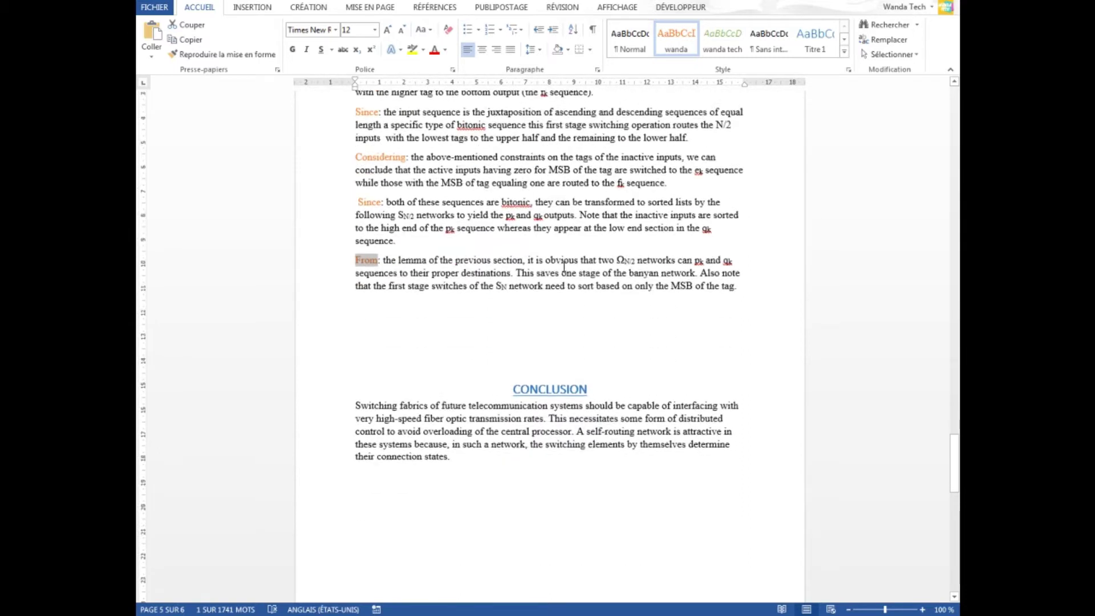
scroll(565, 262, up, 10)
scroll(564, 267, up, 20)
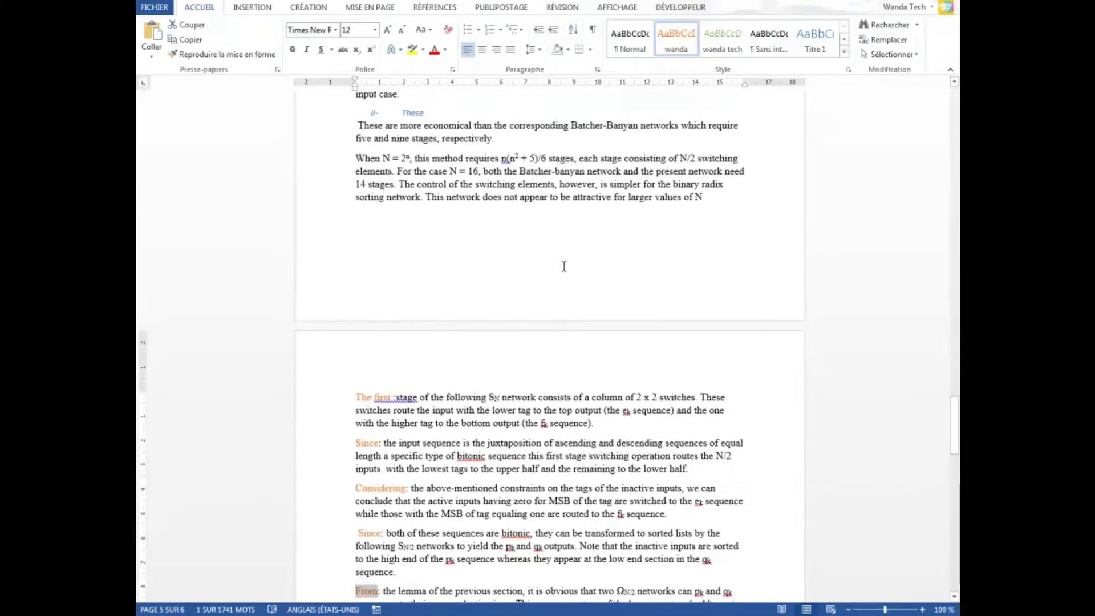
scroll(565, 266, up, 11)
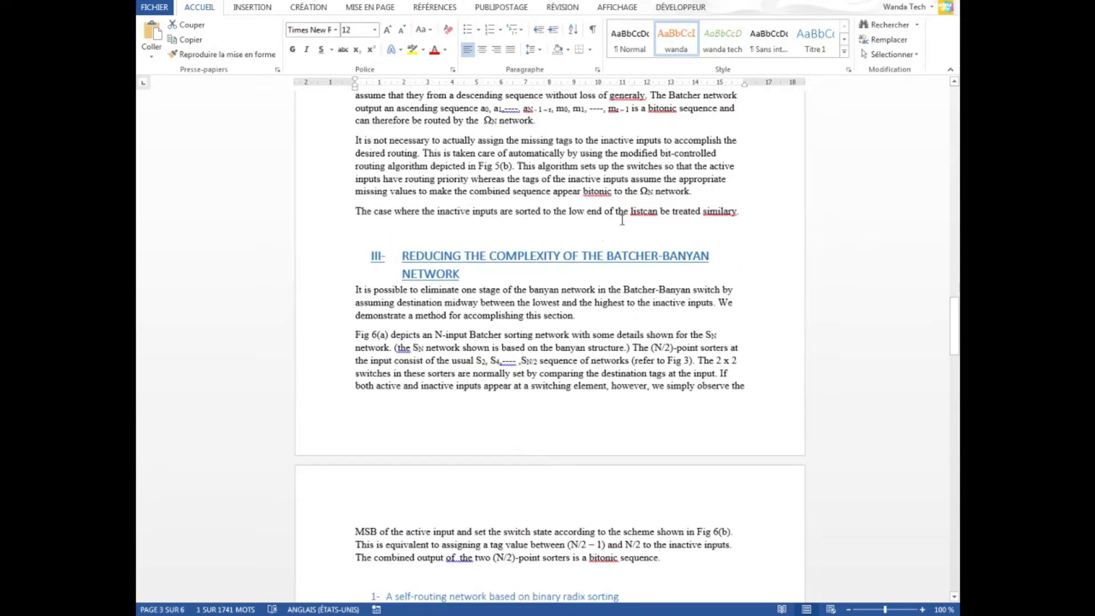
drag(955, 326, 956, 111)
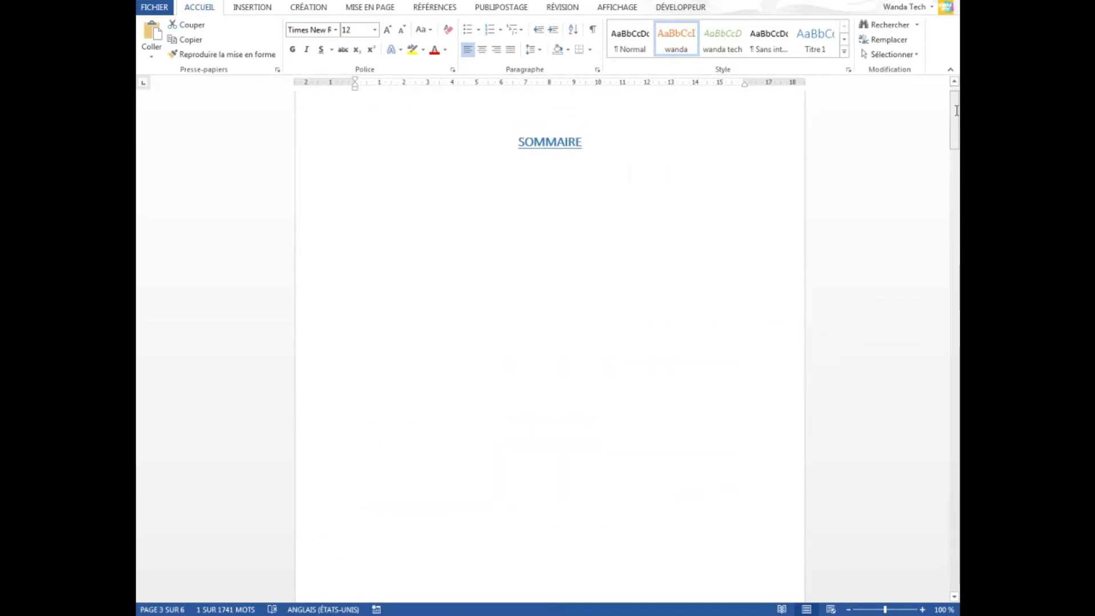
click(527, 168)
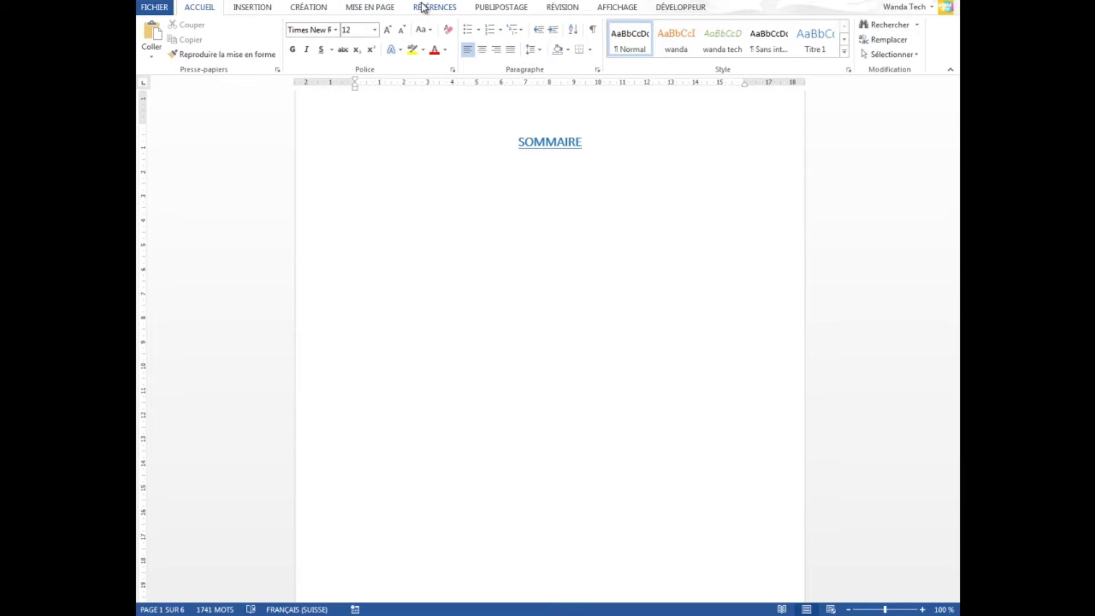
click(422, 7)
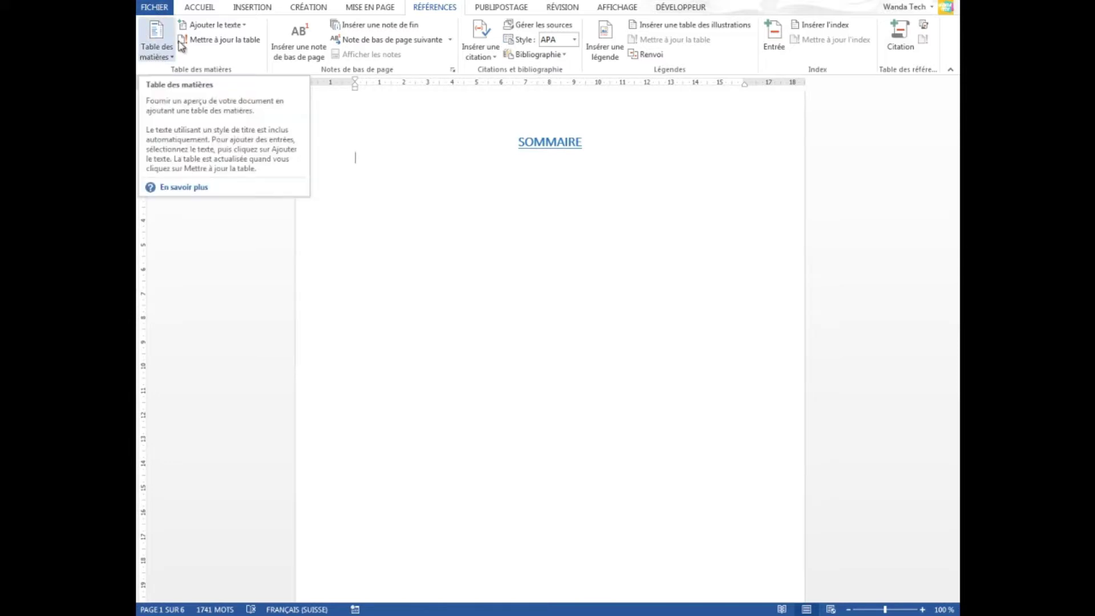
click(167, 52)
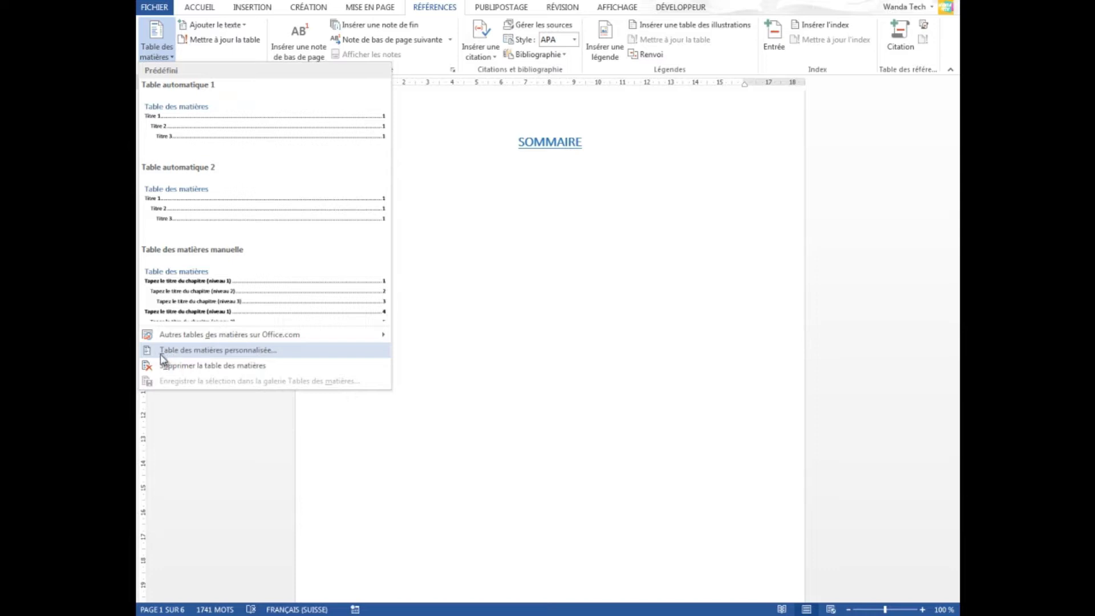
click(242, 358)
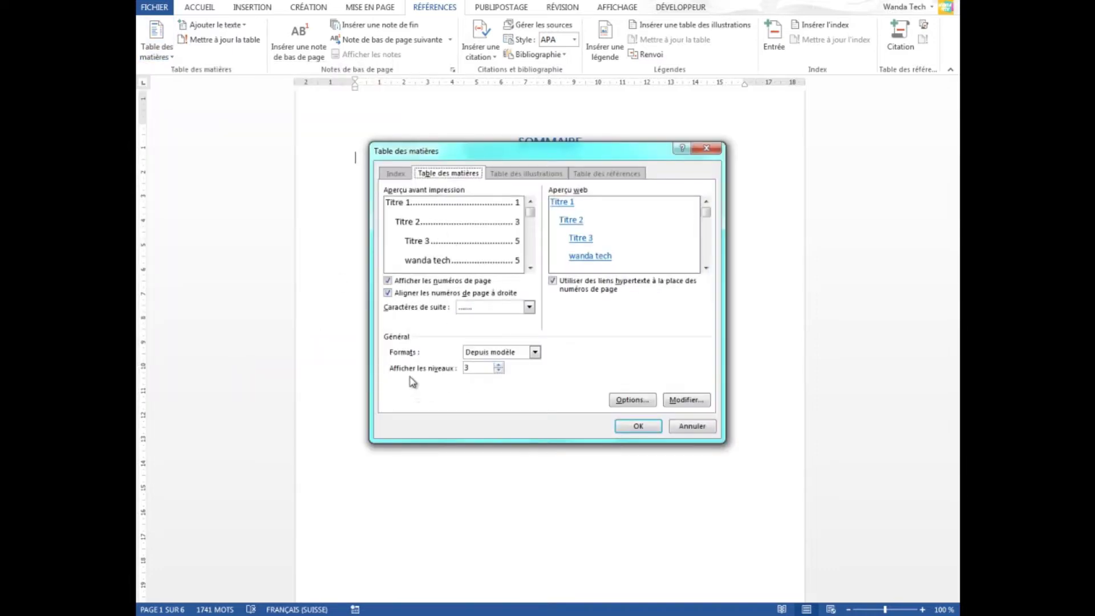
click(499, 371)
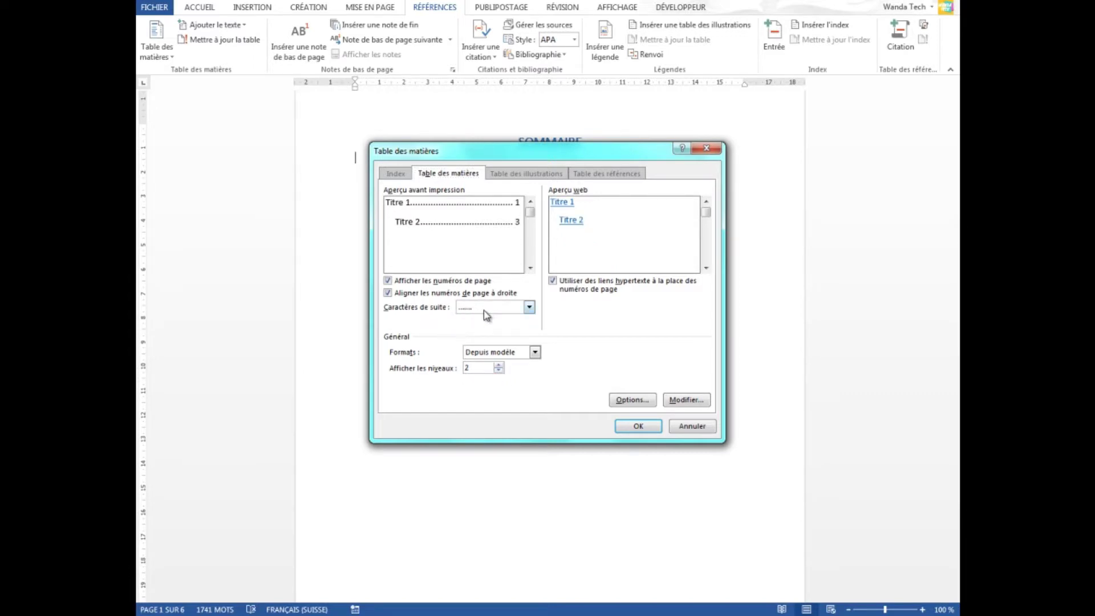
Step: Try a dashed leader for the table of contents and view the styles of its entries
click(529, 307)
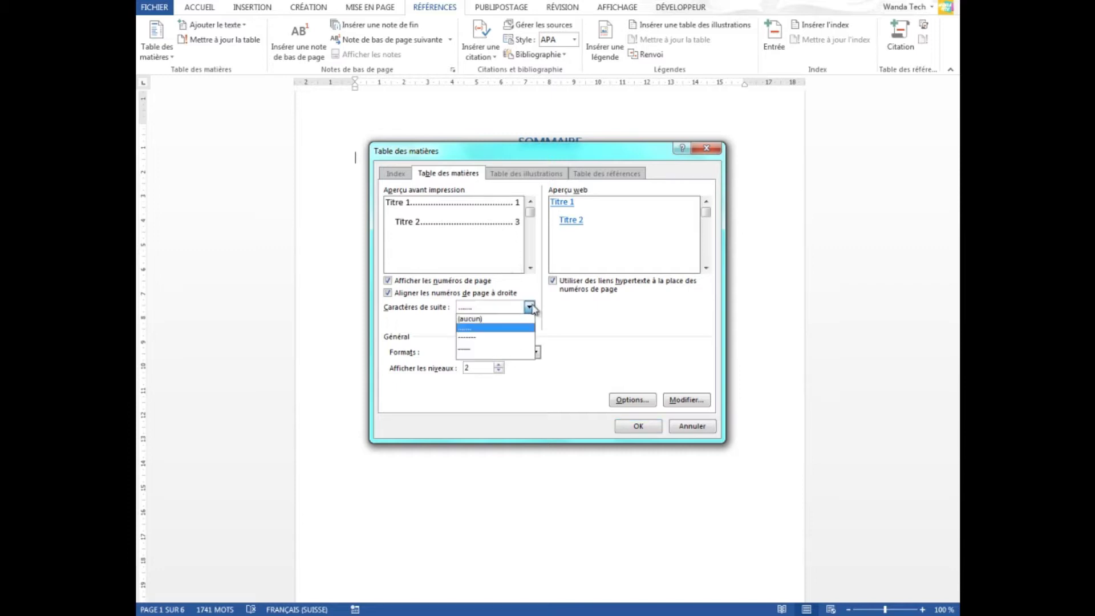
click(478, 337)
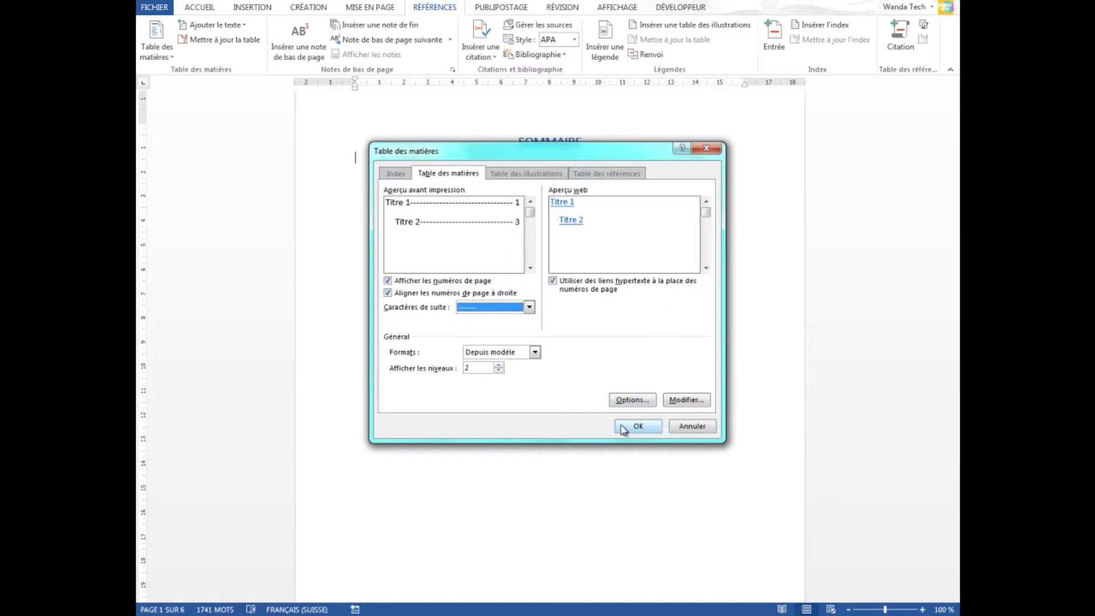
click(678, 402)
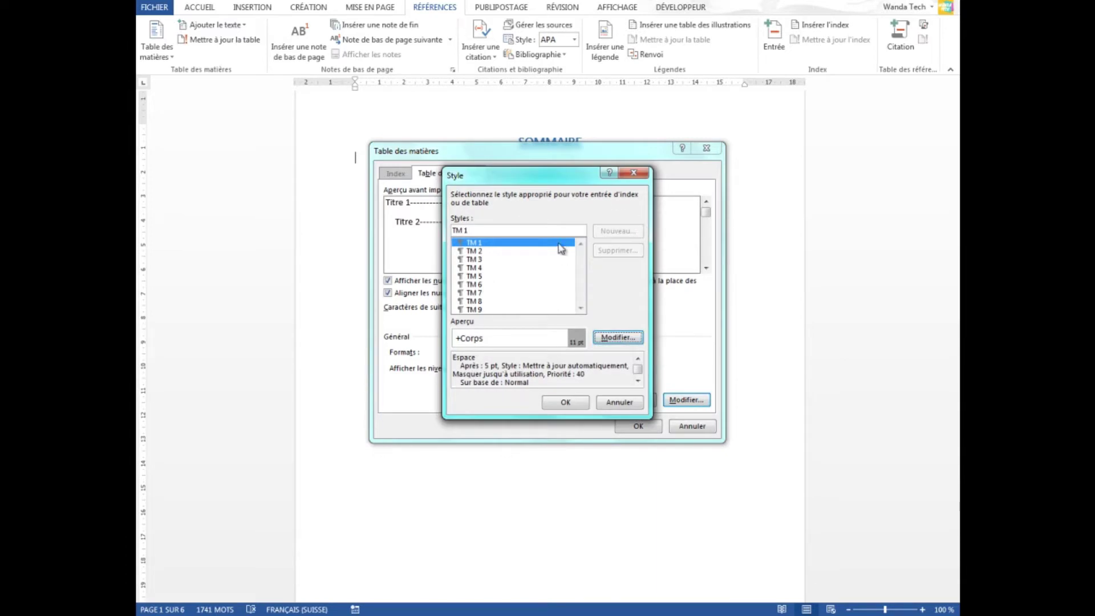
click(633, 172)
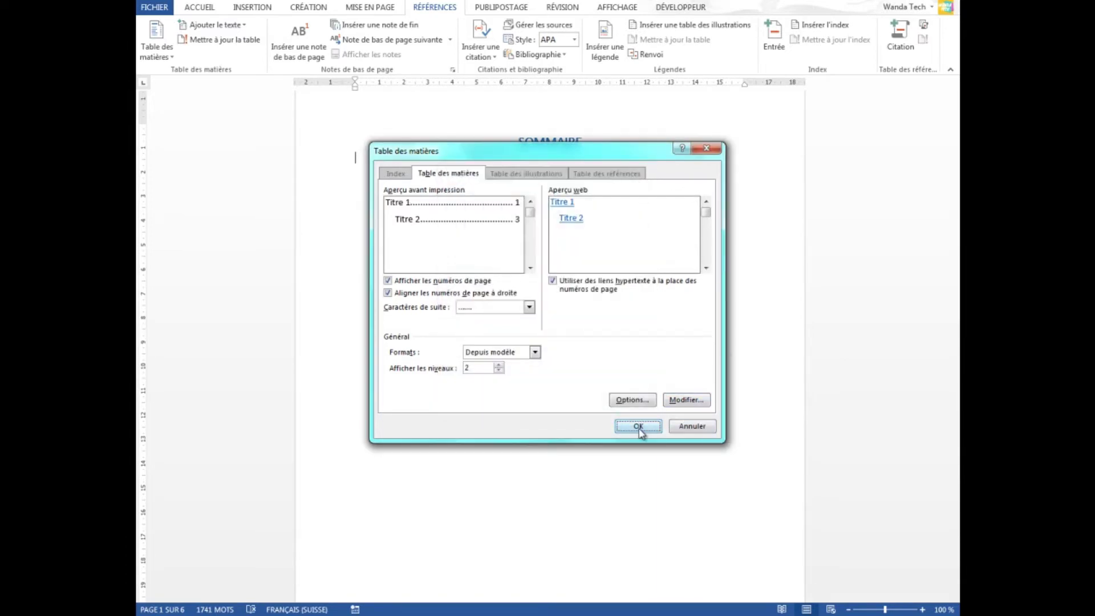
Step: Insert the table of contents with dotted leaders below the SOMMAIRE title
click(639, 427)
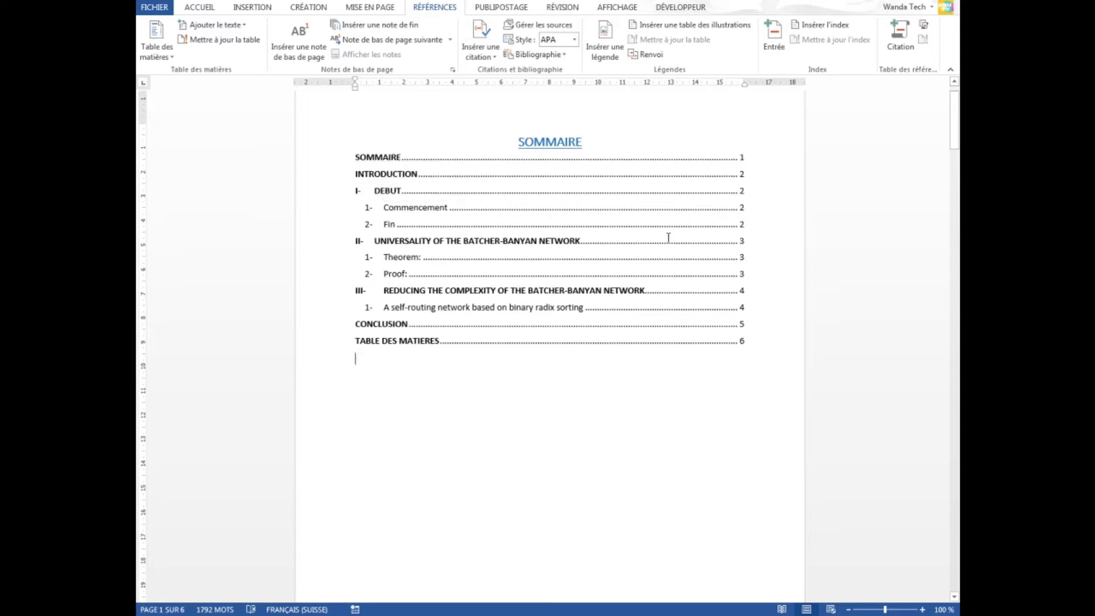
scroll(667, 319, up, 1)
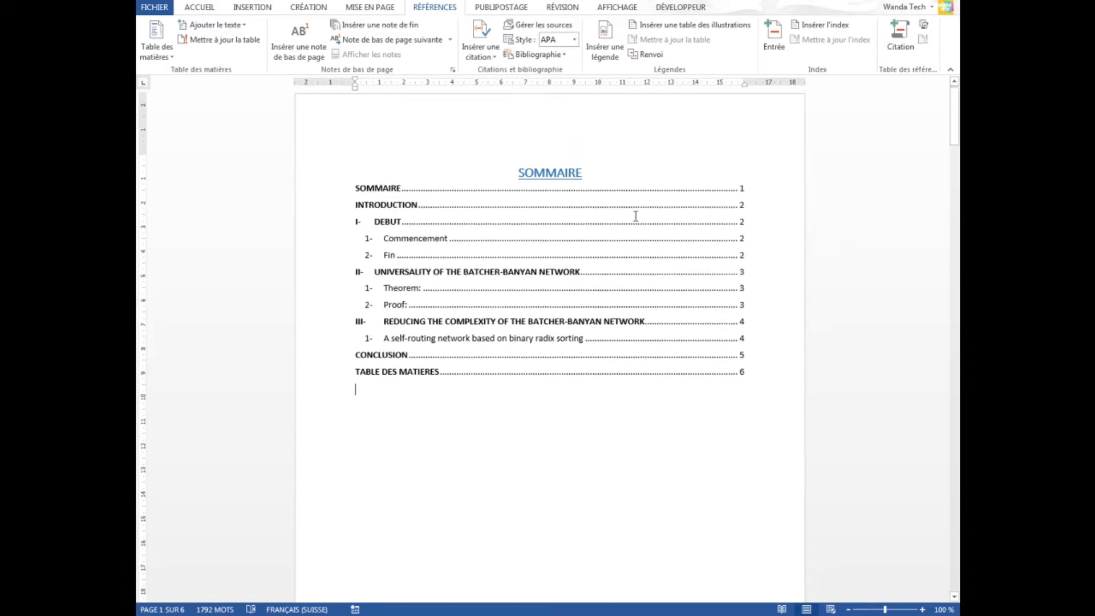
drag(954, 135, 958, 177)
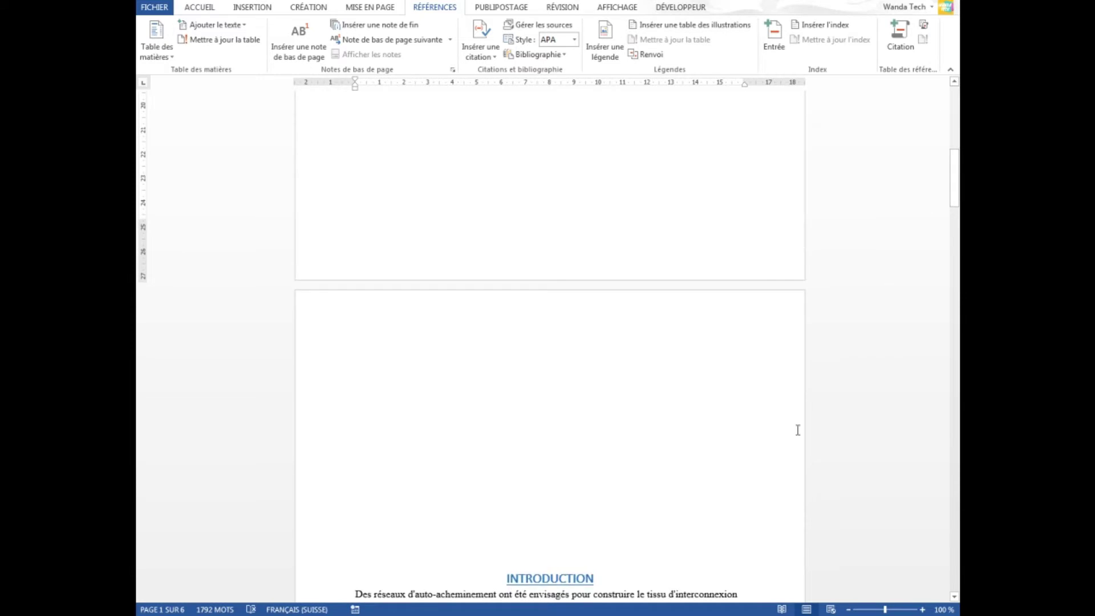
Step: Delete the empty lines above the INTRODUCTION heading
drag(550, 539, 555, 336)
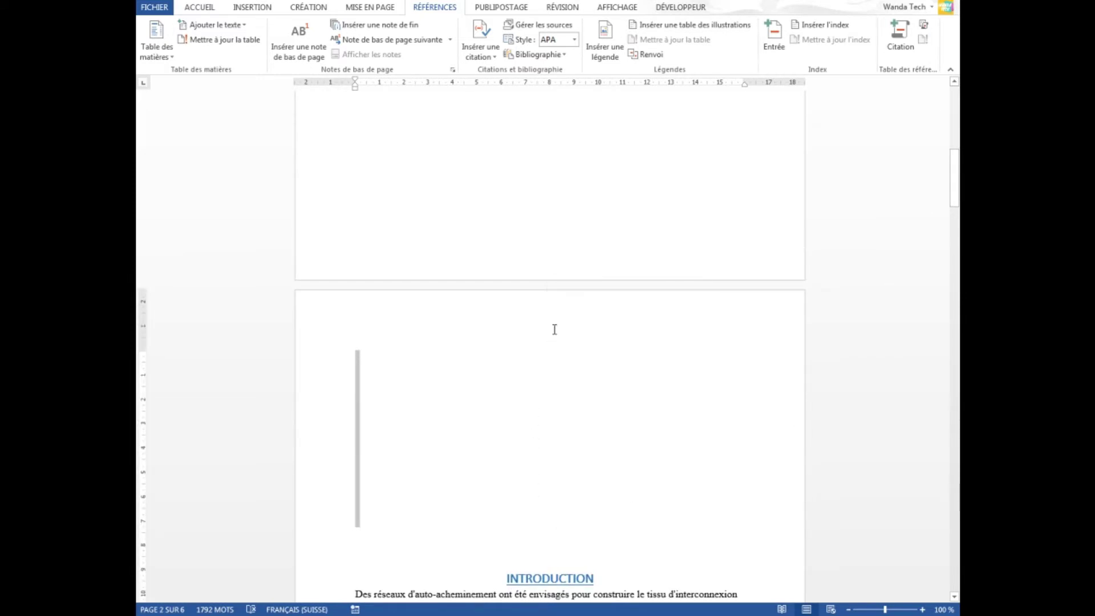
key(Delete)
key(BackSpace)
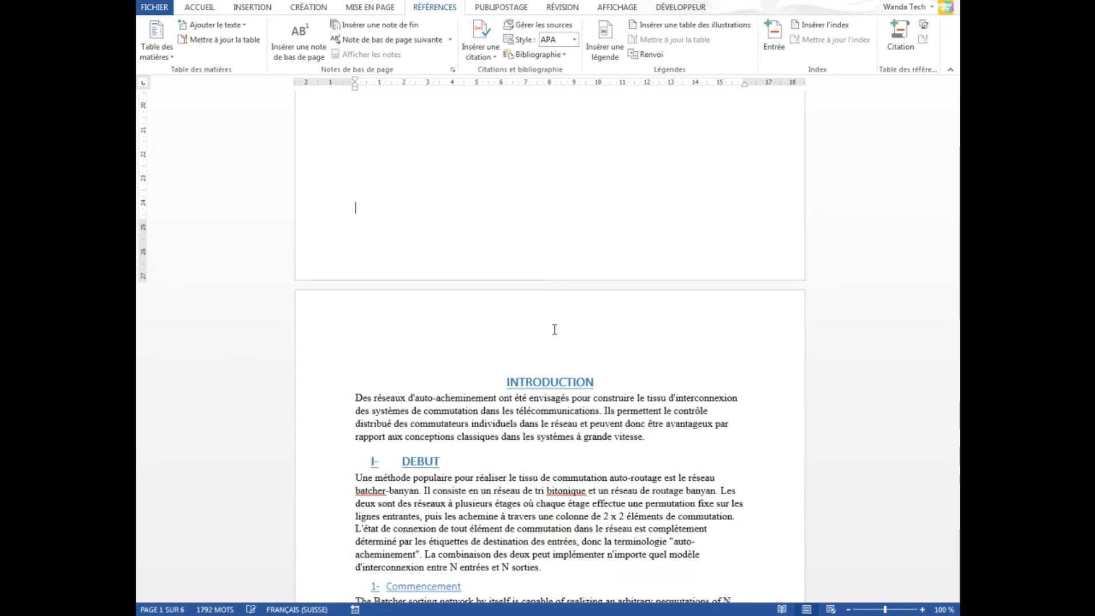
drag(958, 178, 940, 376)
key(Delete)
Step: Set up a custom table of contents below the TABLE DES MATIERES title on the last page, showing 9 levels
drag(935, 487, 940, 524)
click(535, 283)
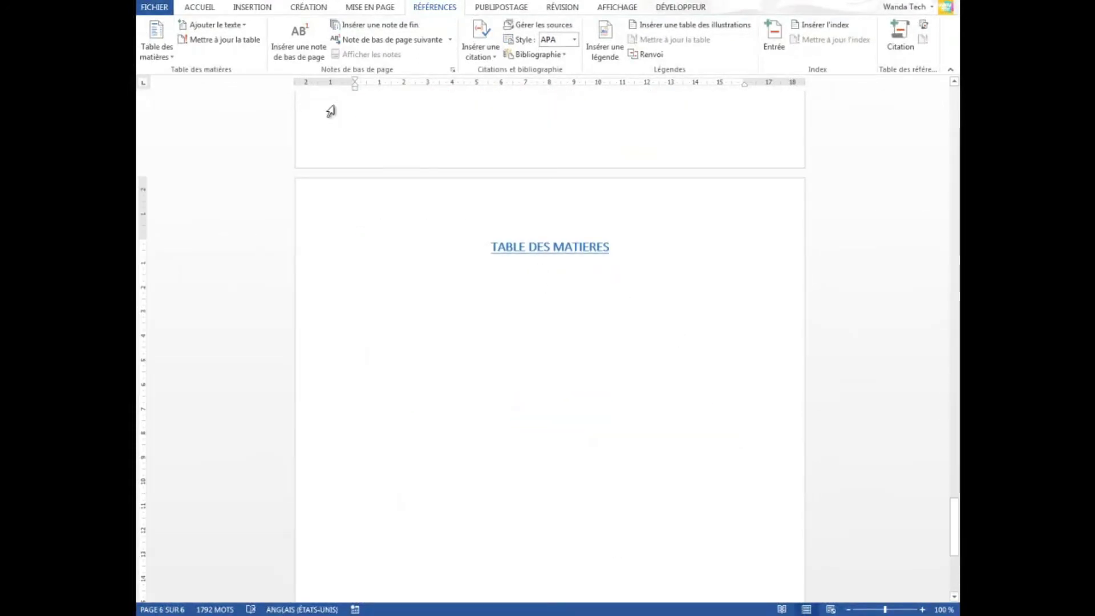
click(159, 60)
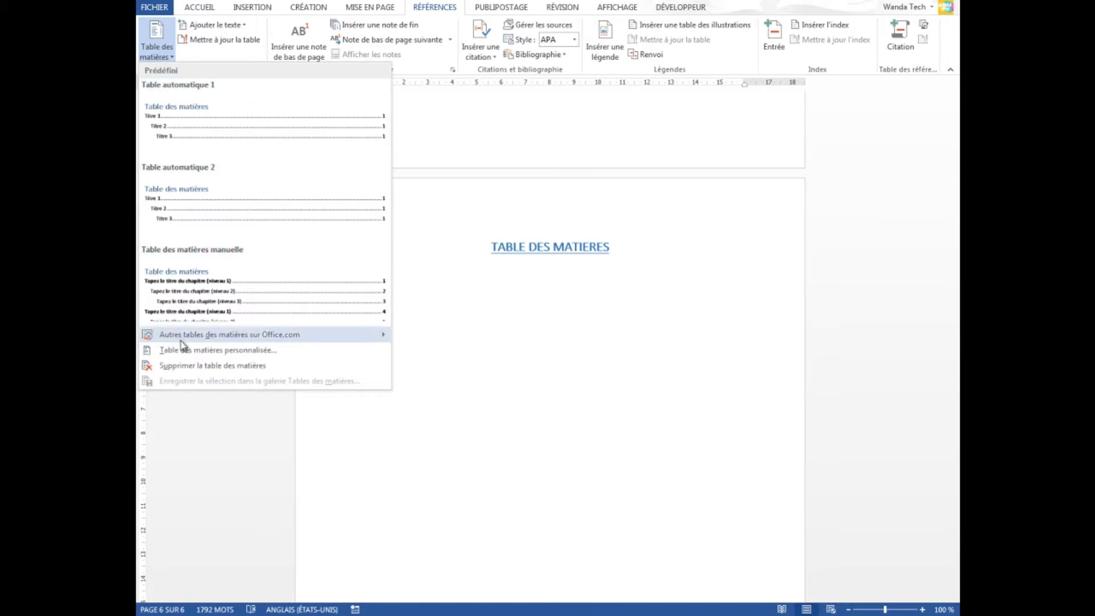
click(184, 352)
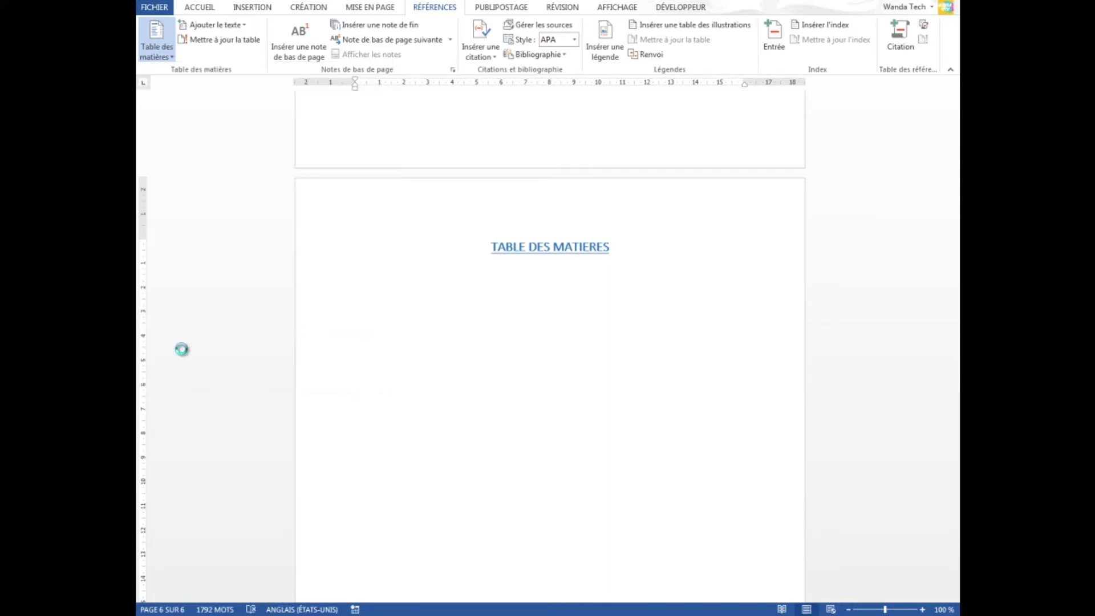
click(498, 366)
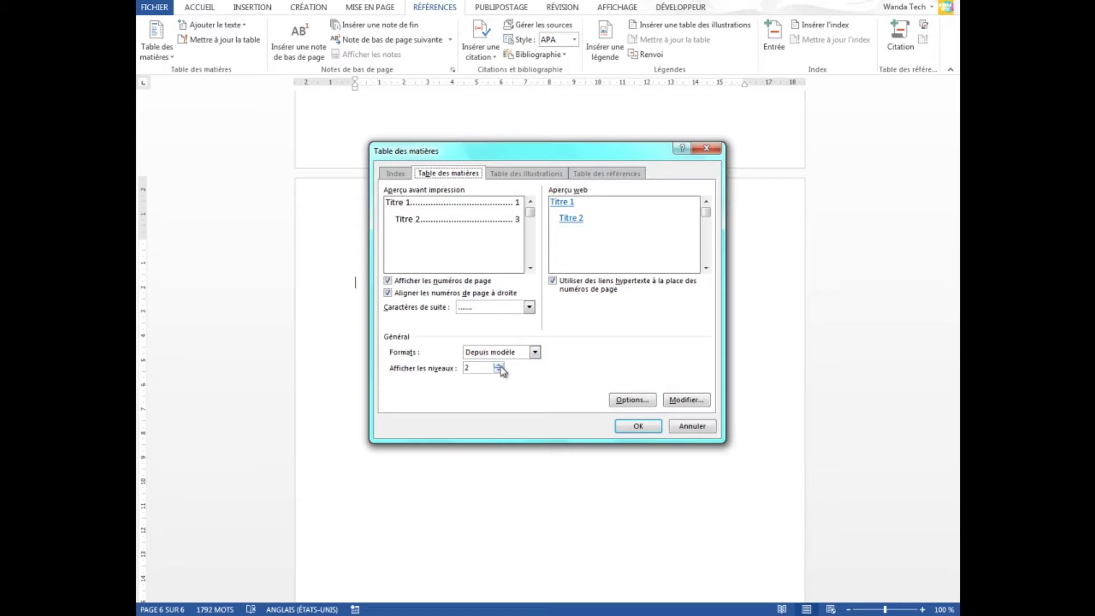
click(499, 366)
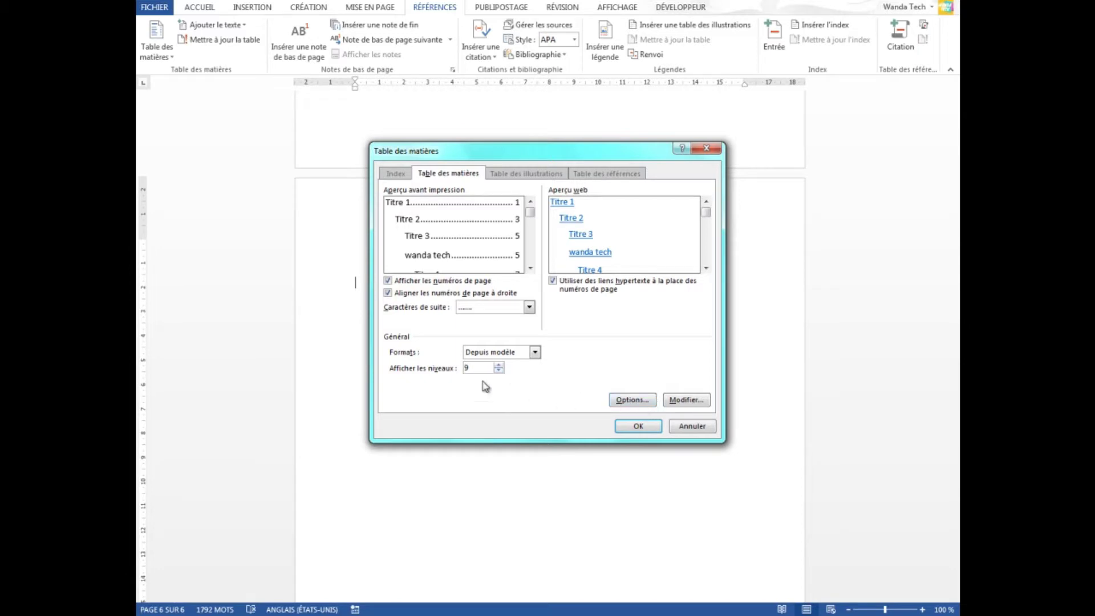
Step: Insert the table of contents with solid-line leaders as an additional table, without replacing the one under SOMMAIRE
click(533, 311)
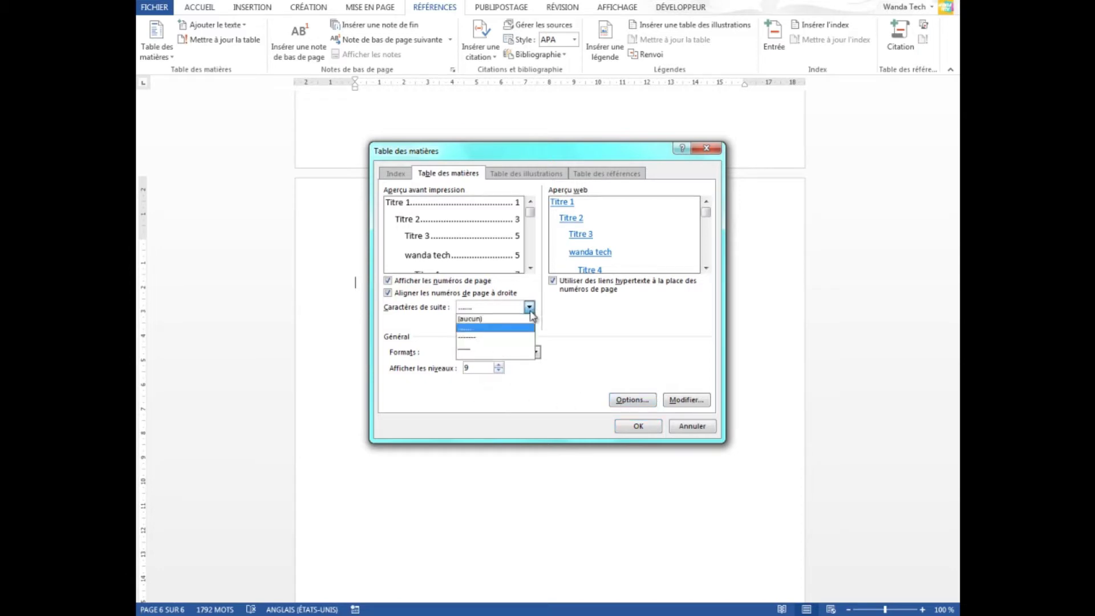
click(495, 349)
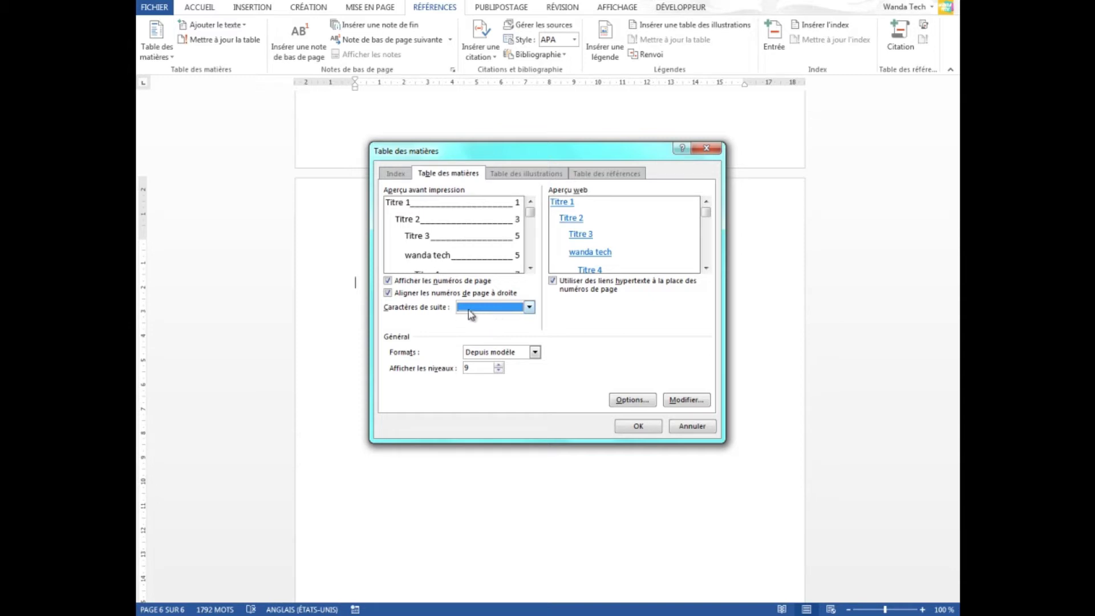
click(634, 426)
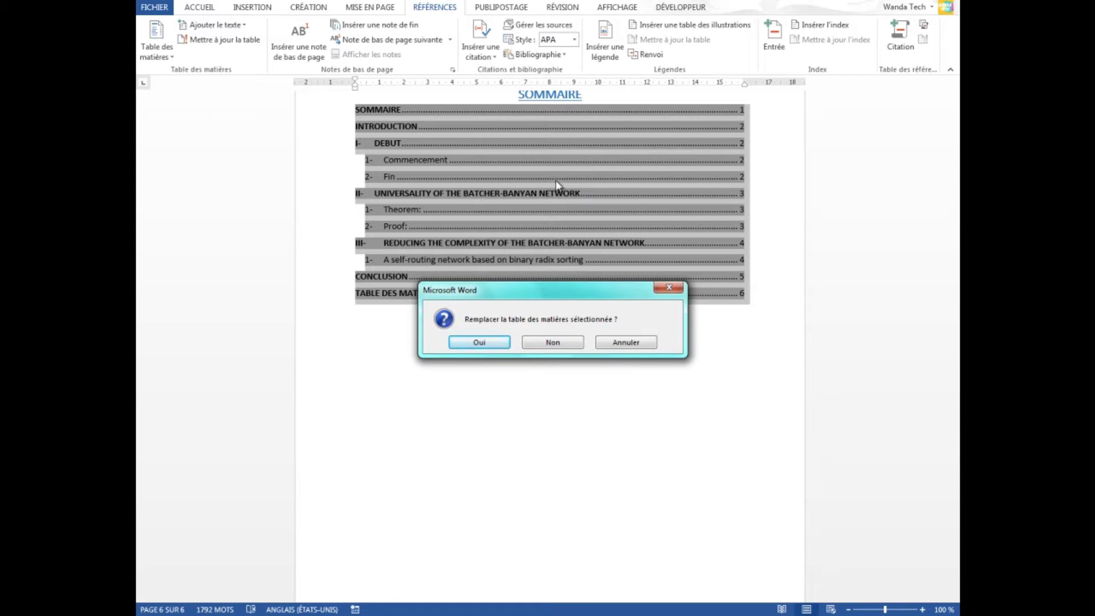
click(549, 345)
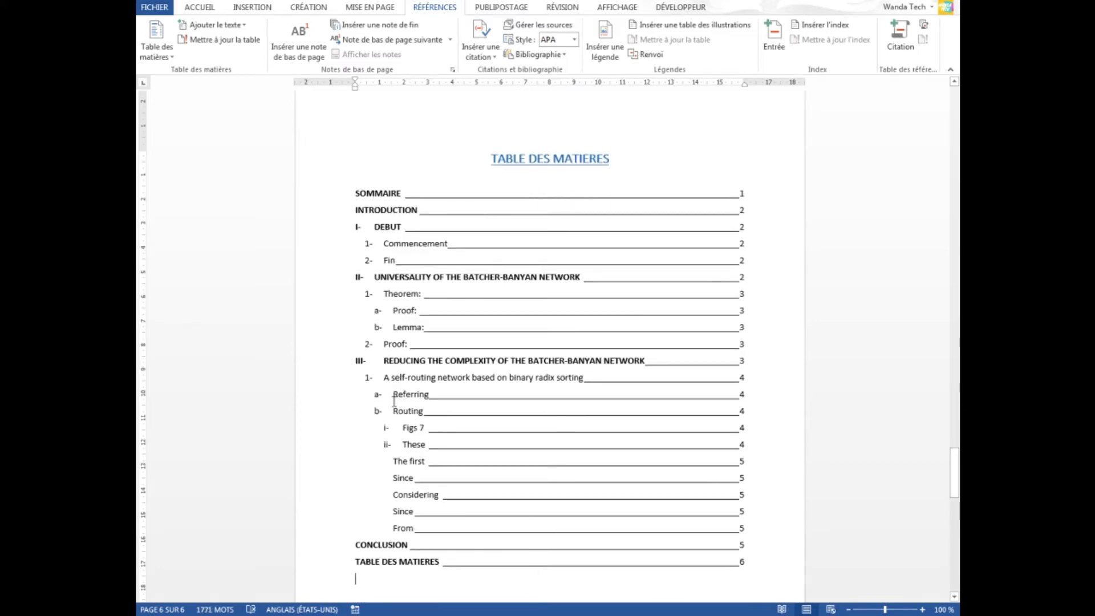
Step: Return to the SOMMAIRE page and show the navigation pane (Volet de navigation)
scroll(593, 332, up, 3)
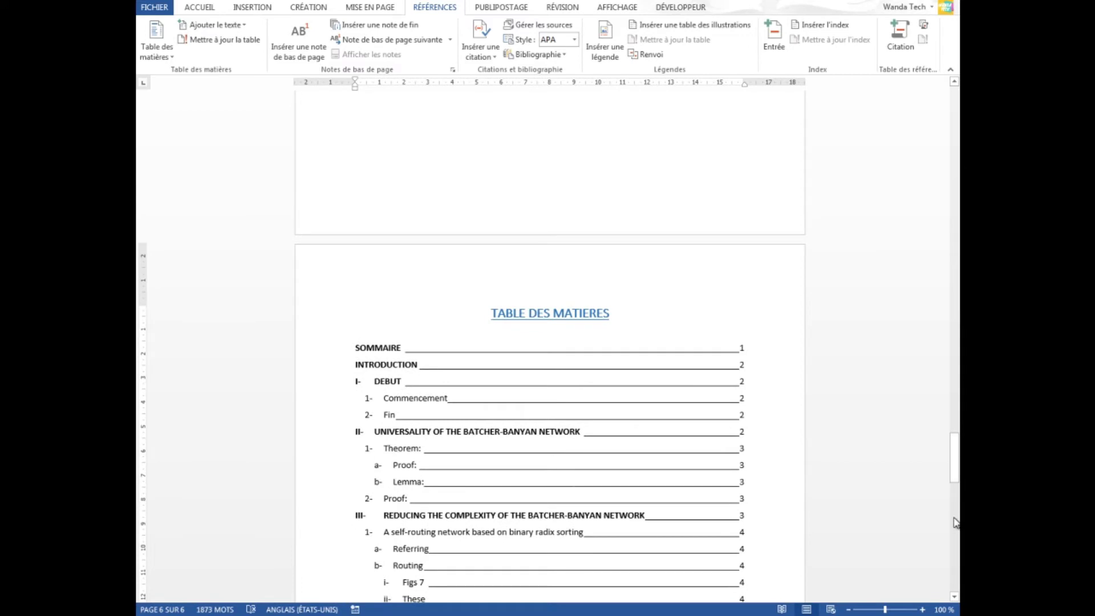
drag(956, 462, 957, 100)
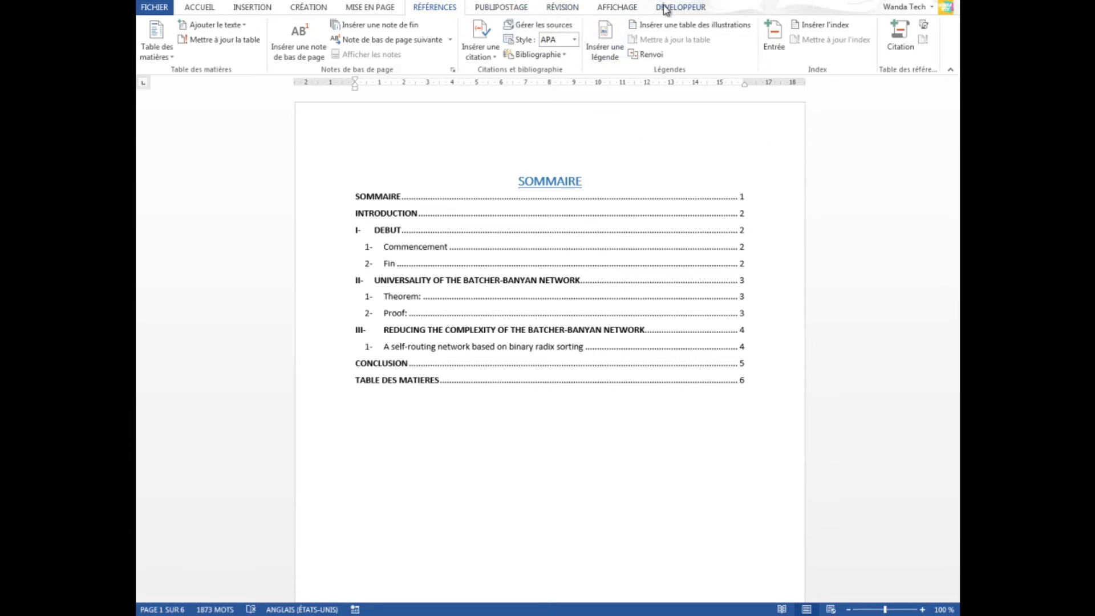
click(618, 7)
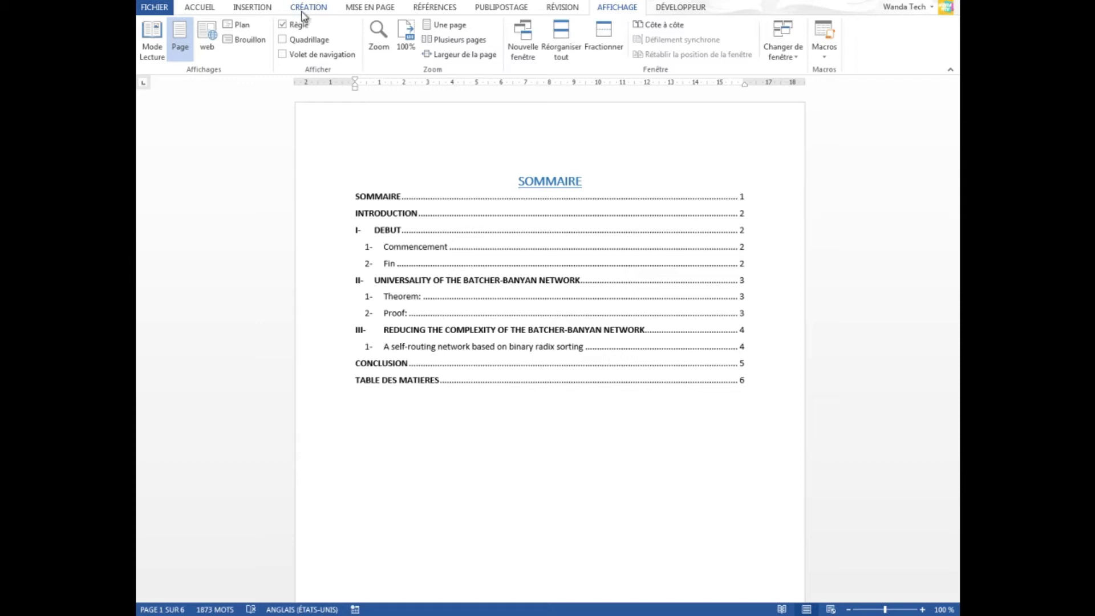
click(300, 57)
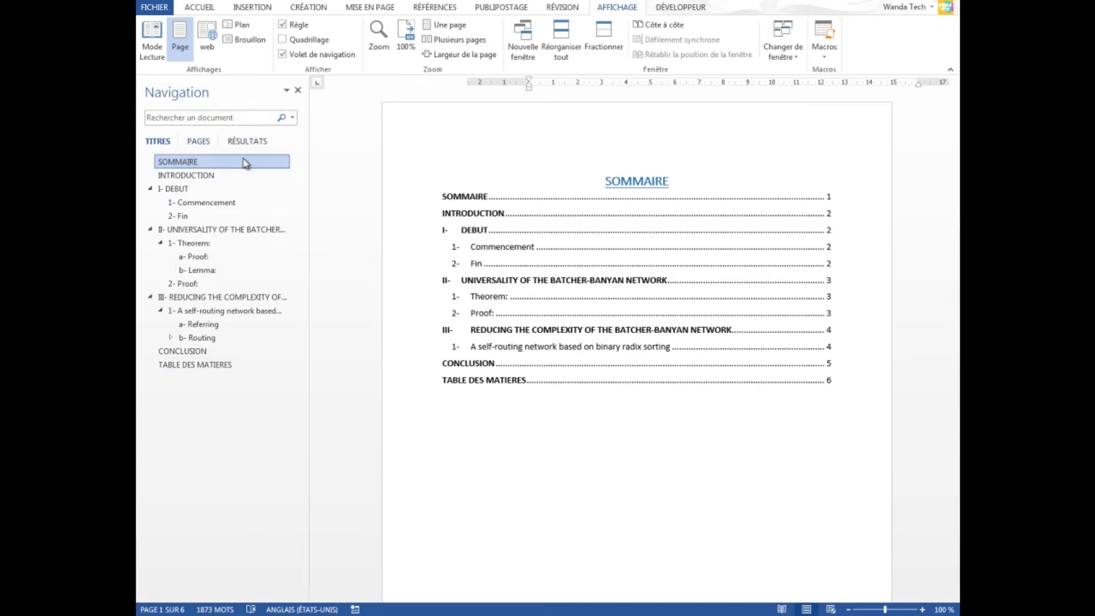
Step: Jump through the document by its headings: section II, section III, CONCLUSION and SOMMAIRE
click(184, 231)
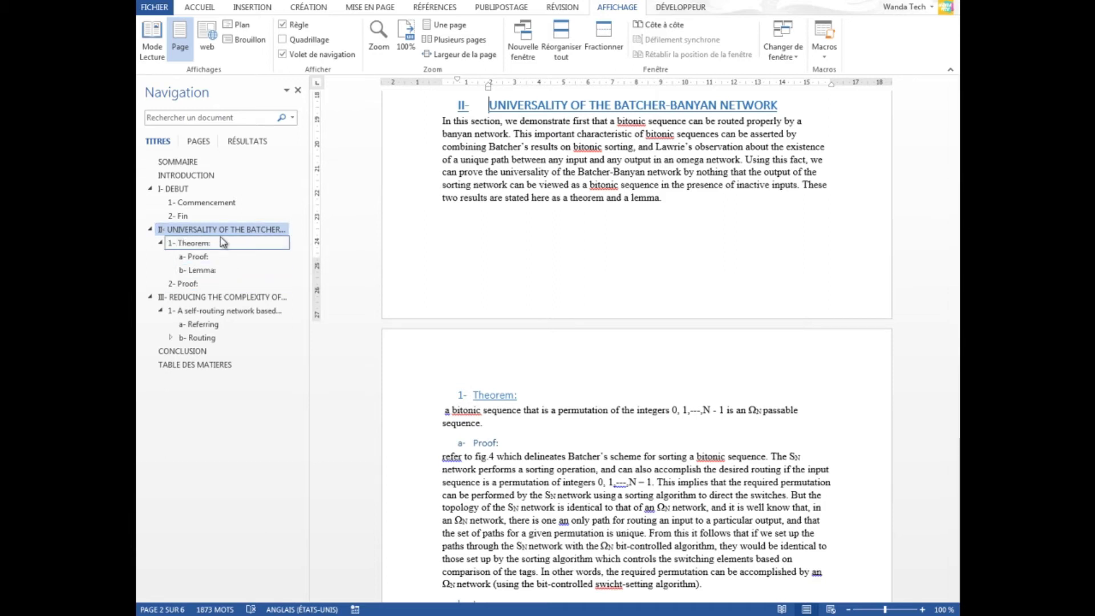
click(174, 297)
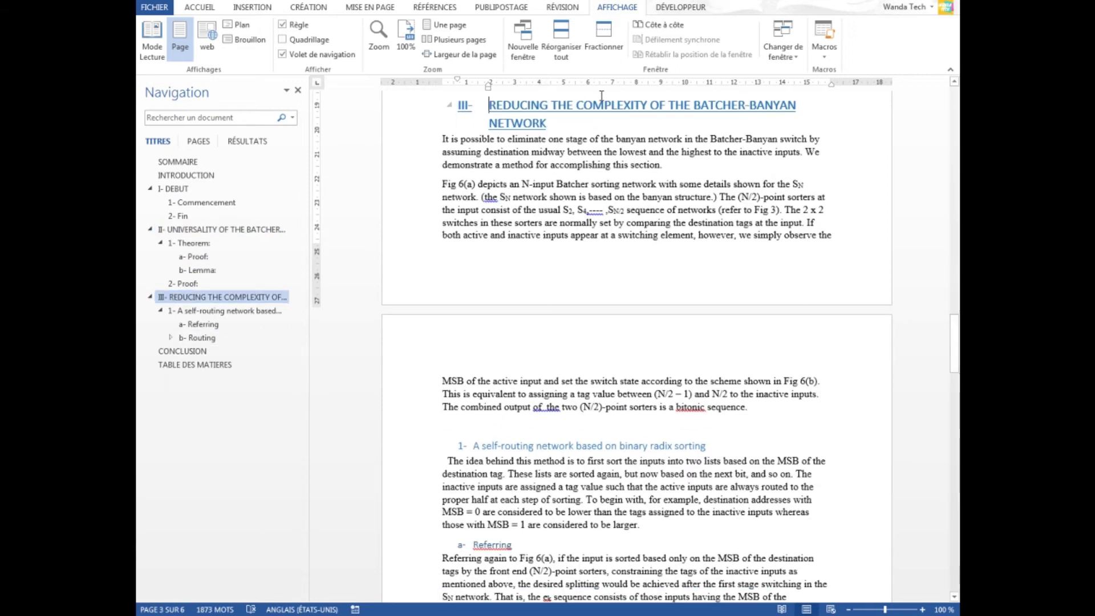
click(188, 351)
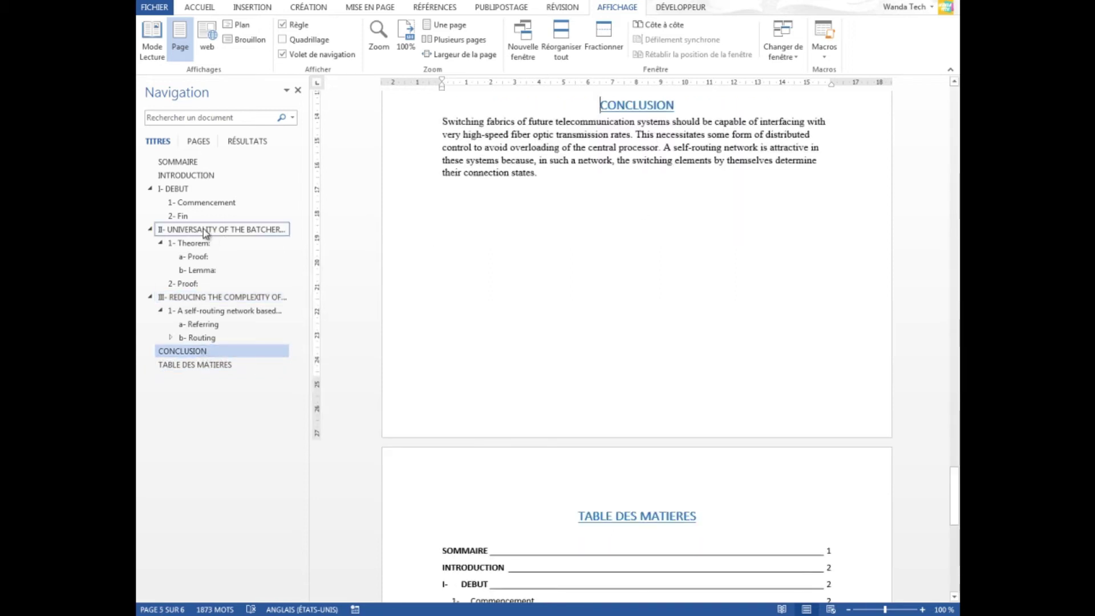
click(197, 142)
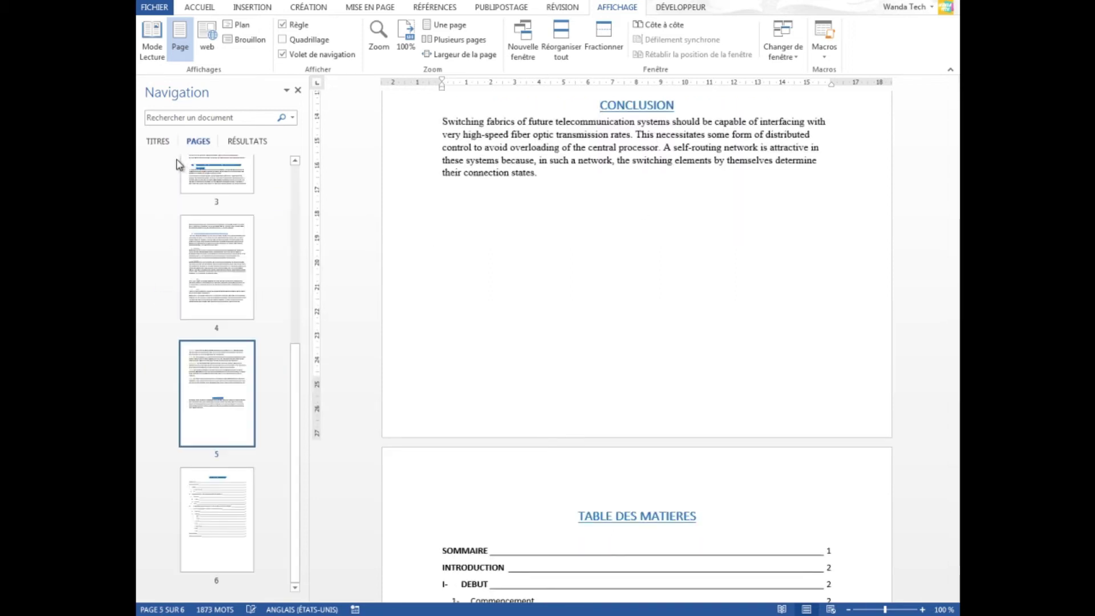
click(153, 143)
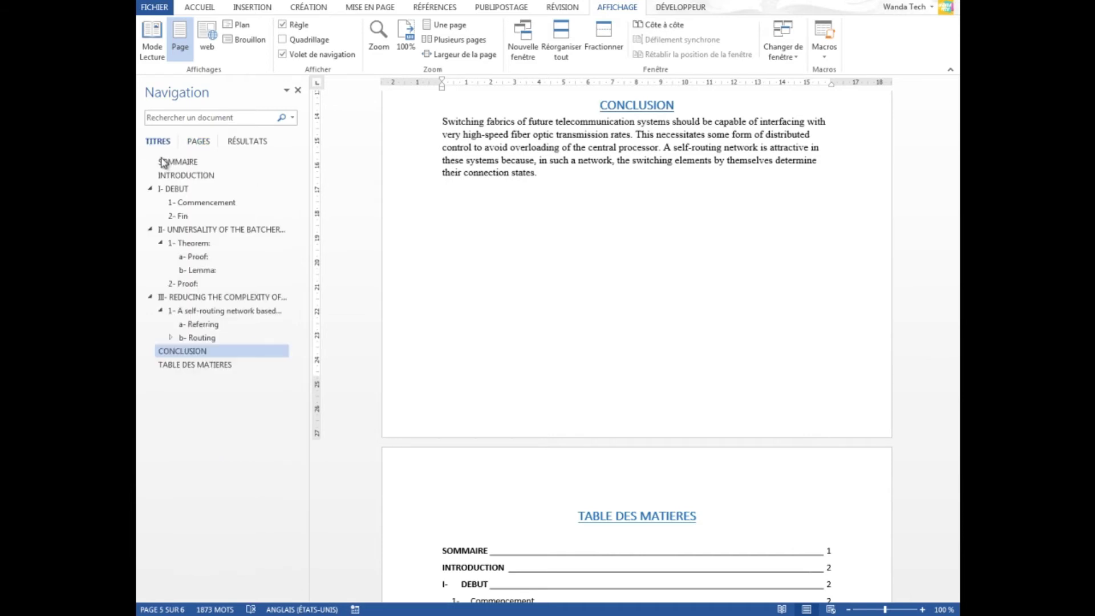
click(164, 162)
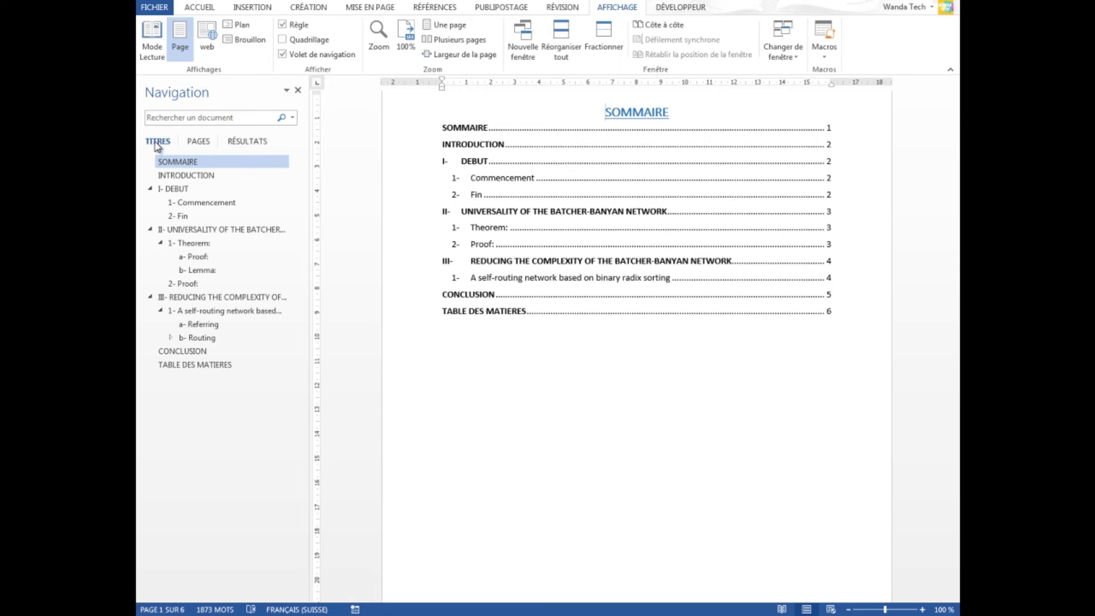
Step: Browse pages 2, 3 and 4 by their thumbnails and view the search results section of the navigation pane
click(194, 141)
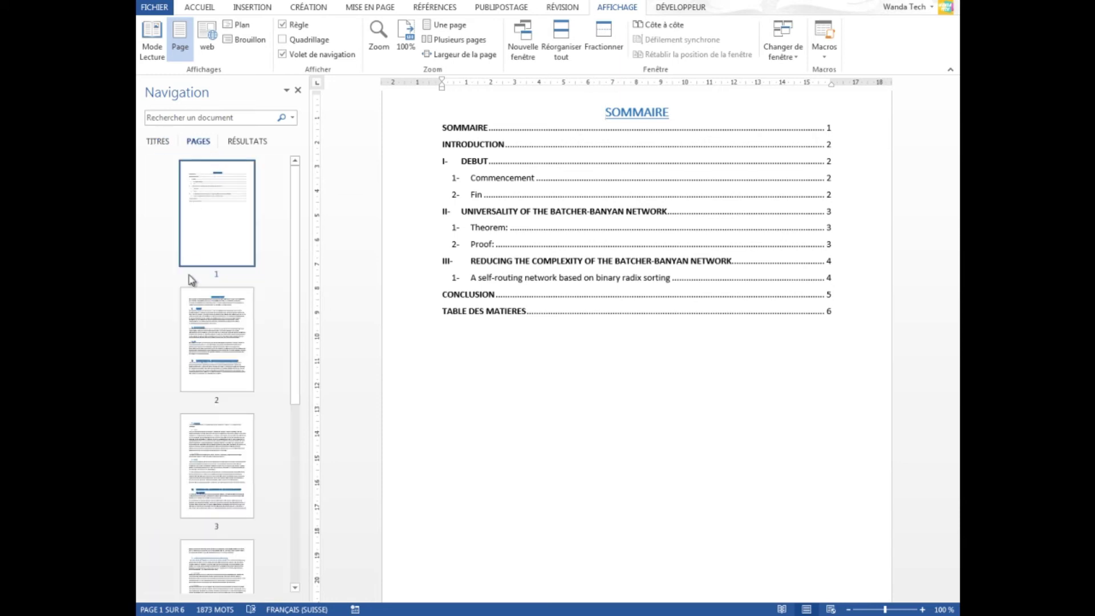
click(215, 321)
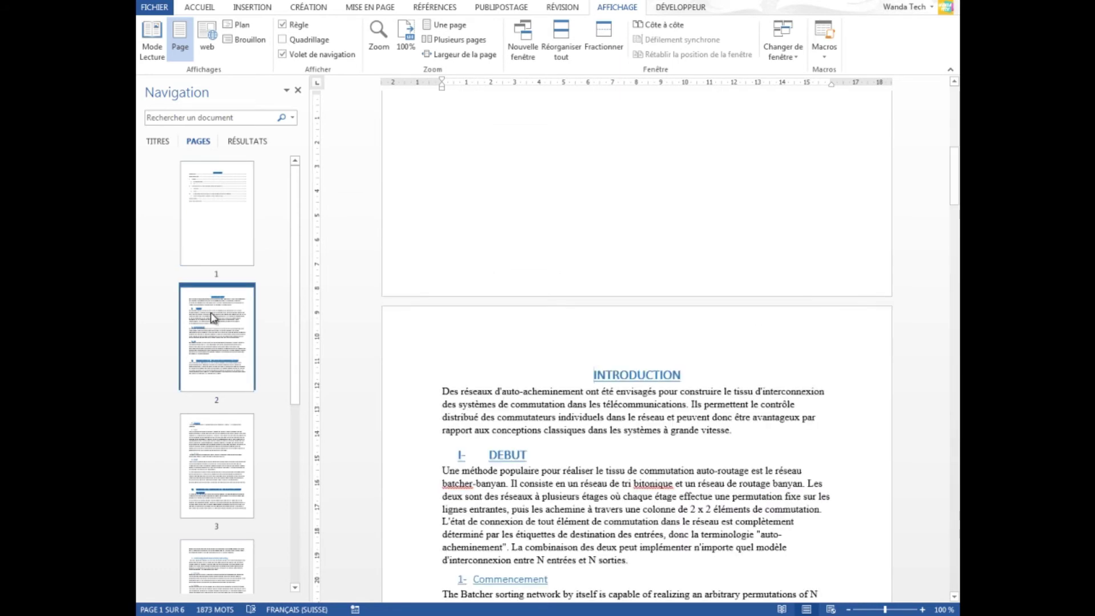
click(220, 445)
click(215, 551)
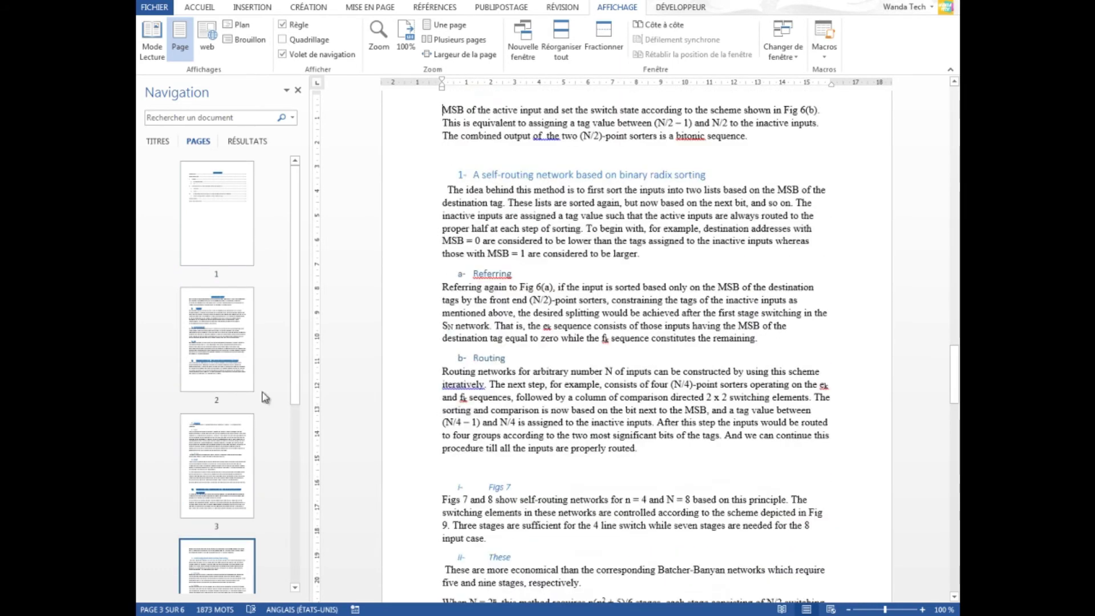
click(248, 142)
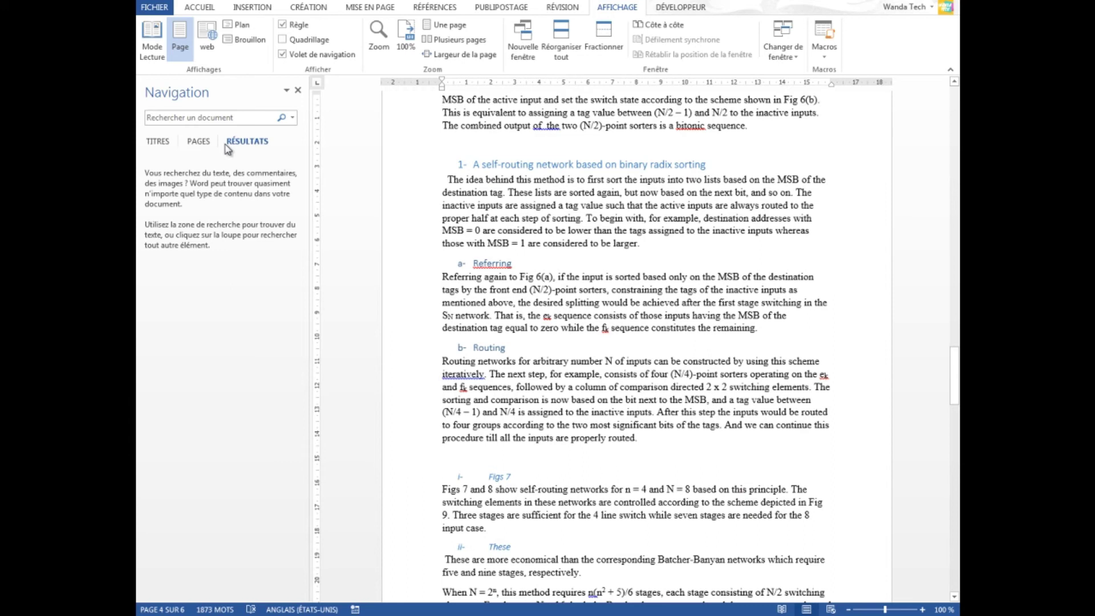